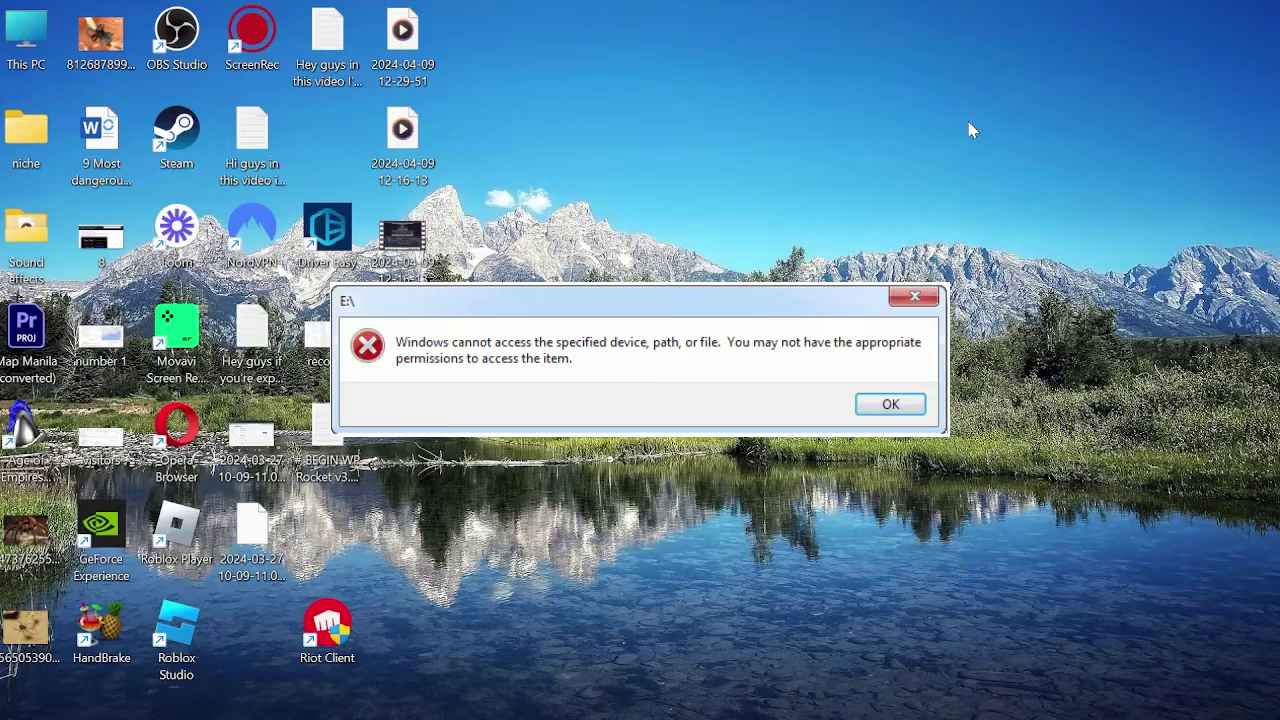
# Dismiss the access error, examine the compatibility settings of the VALORANT desktop shortcut, and close its properties.
pyautogui.press('Return')
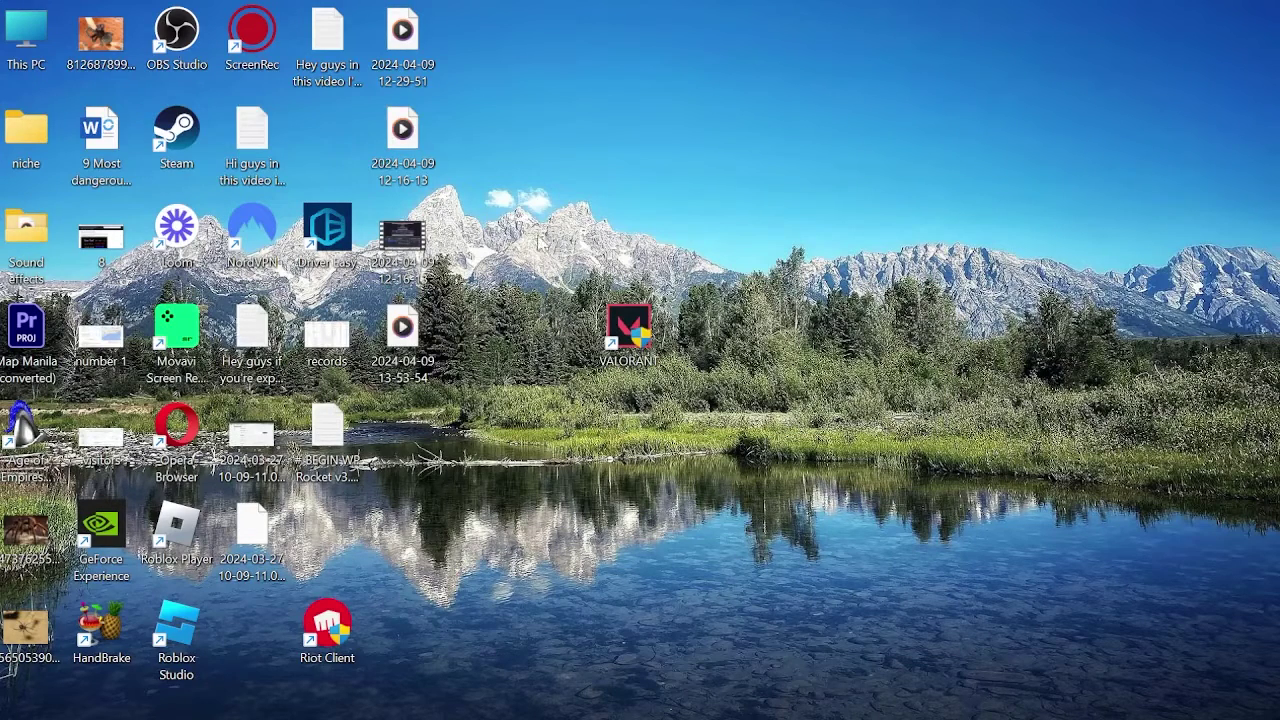
pyautogui.rightClick(640, 328)
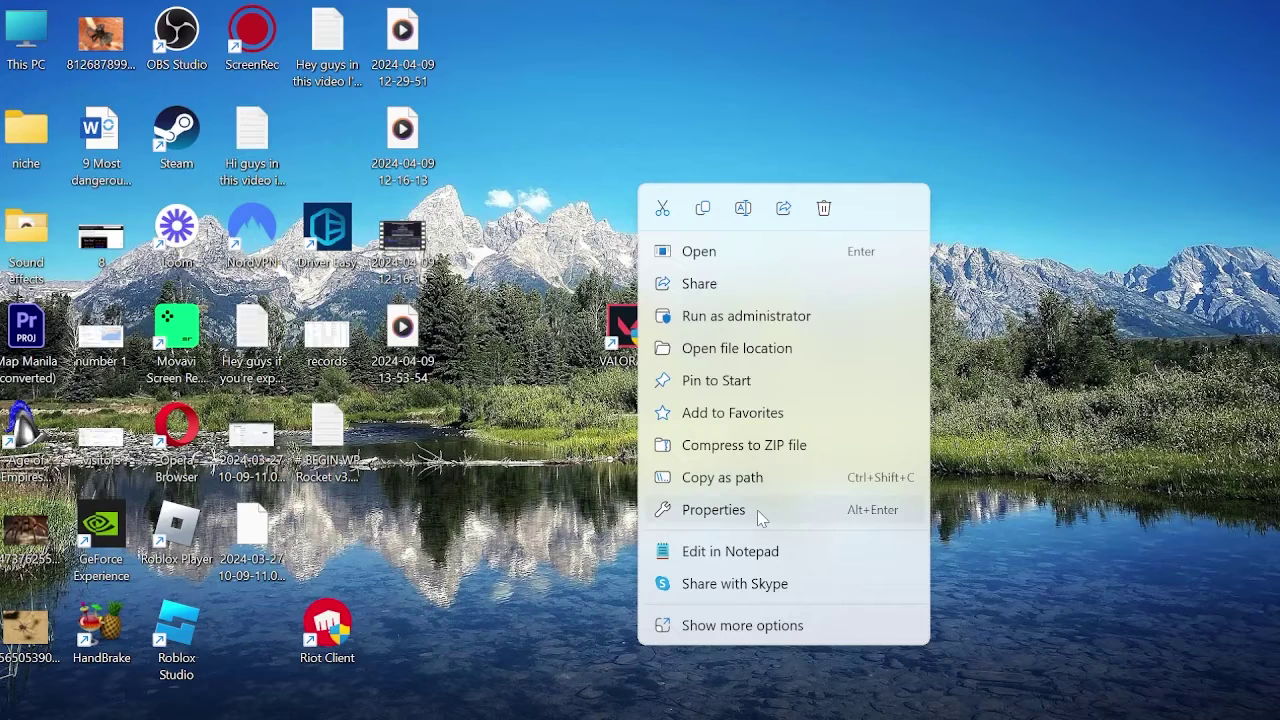
pyautogui.click(713, 510)
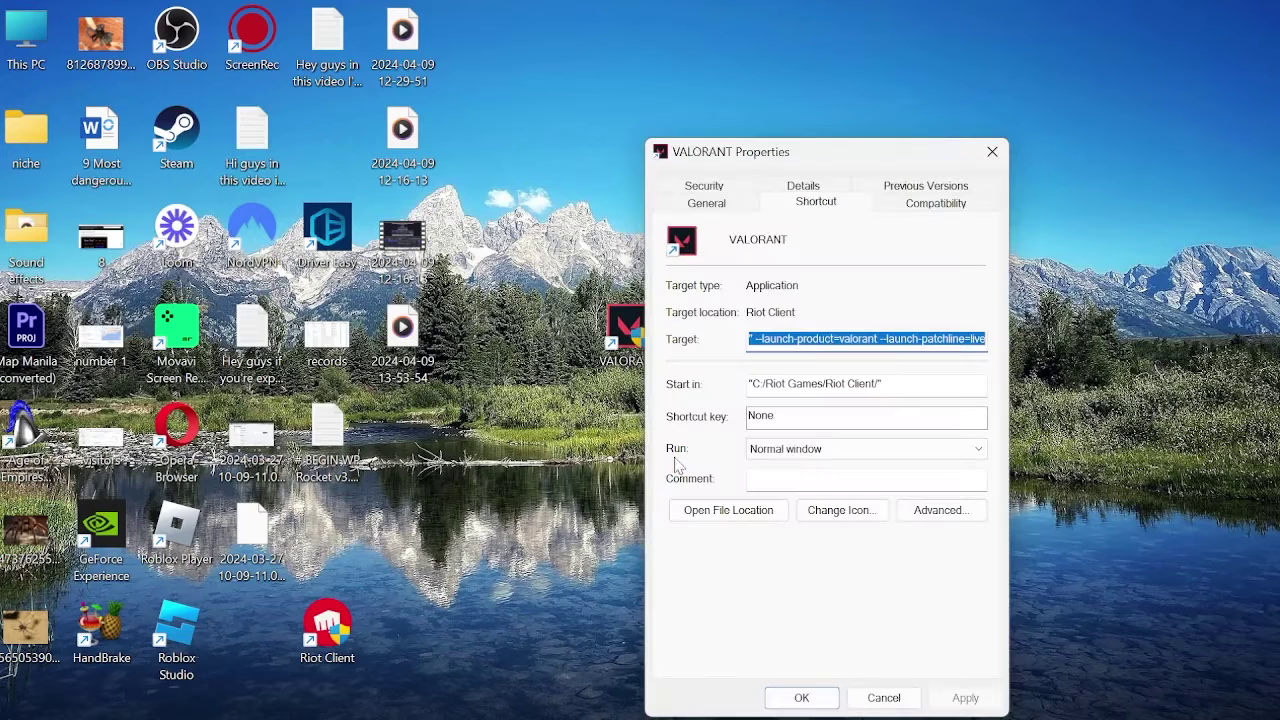
pyautogui.click(940, 210)
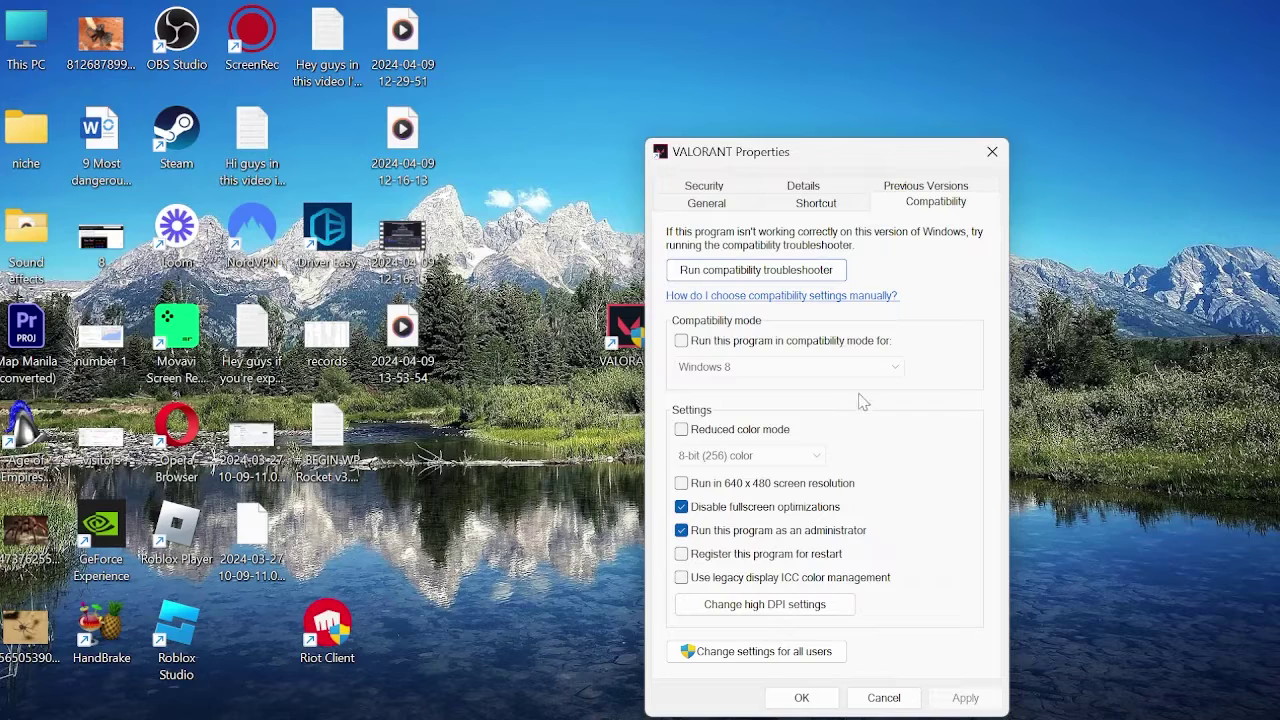
pyautogui.click(992, 151)
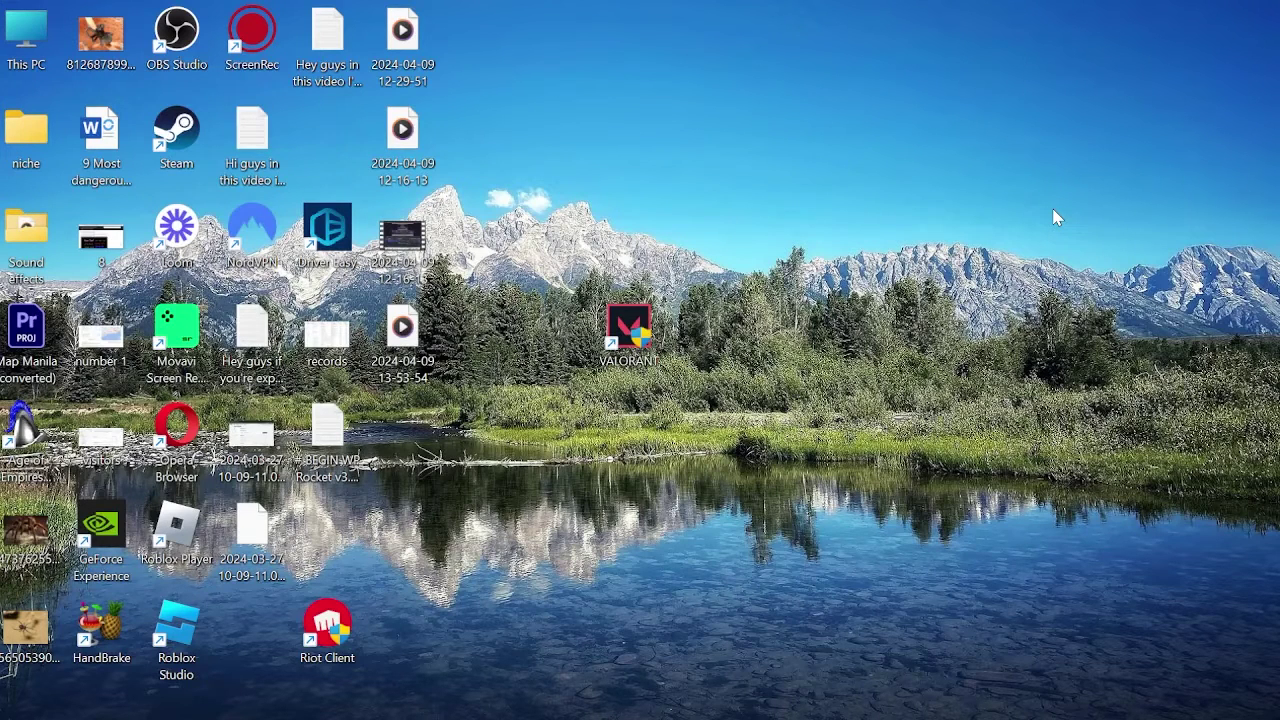
# Start creating a new desktop shortcut and browse for its target on the OS (C:) drive.
pyautogui.rightClick(974, 196)
pyautogui.moveTo(1110, 358)
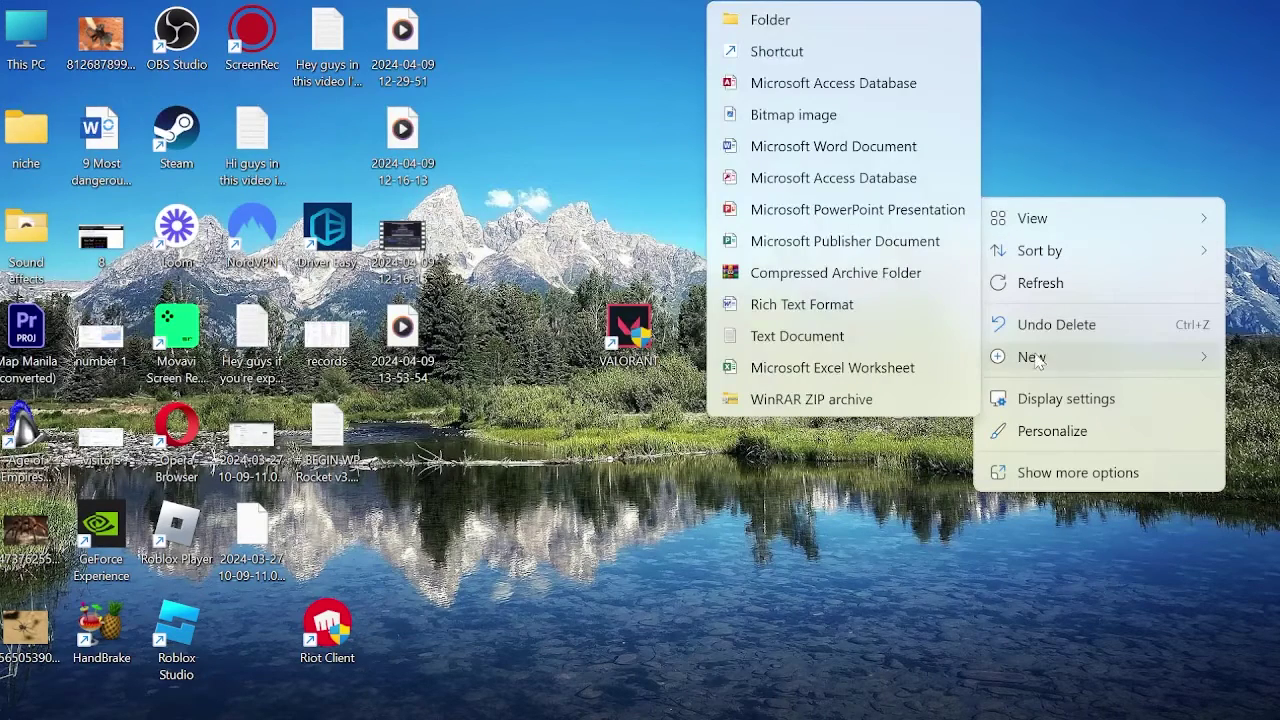
pyautogui.click(828, 51)
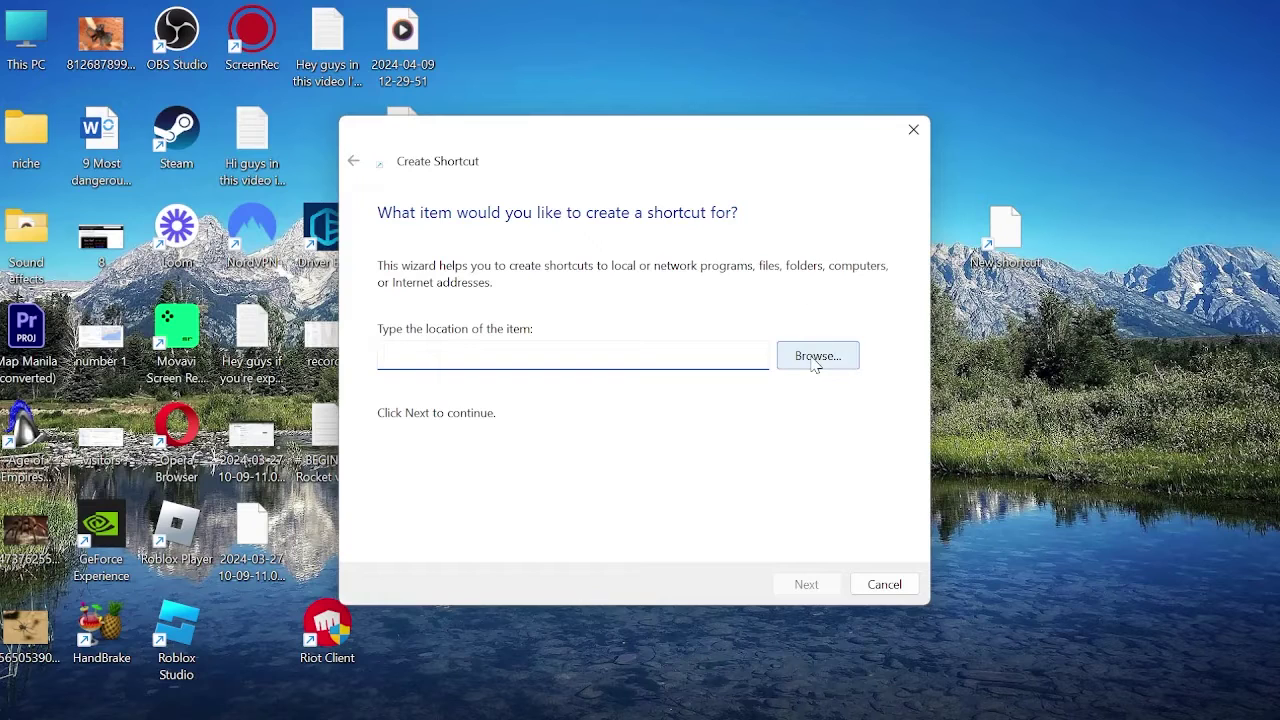
pyautogui.click(815, 356)
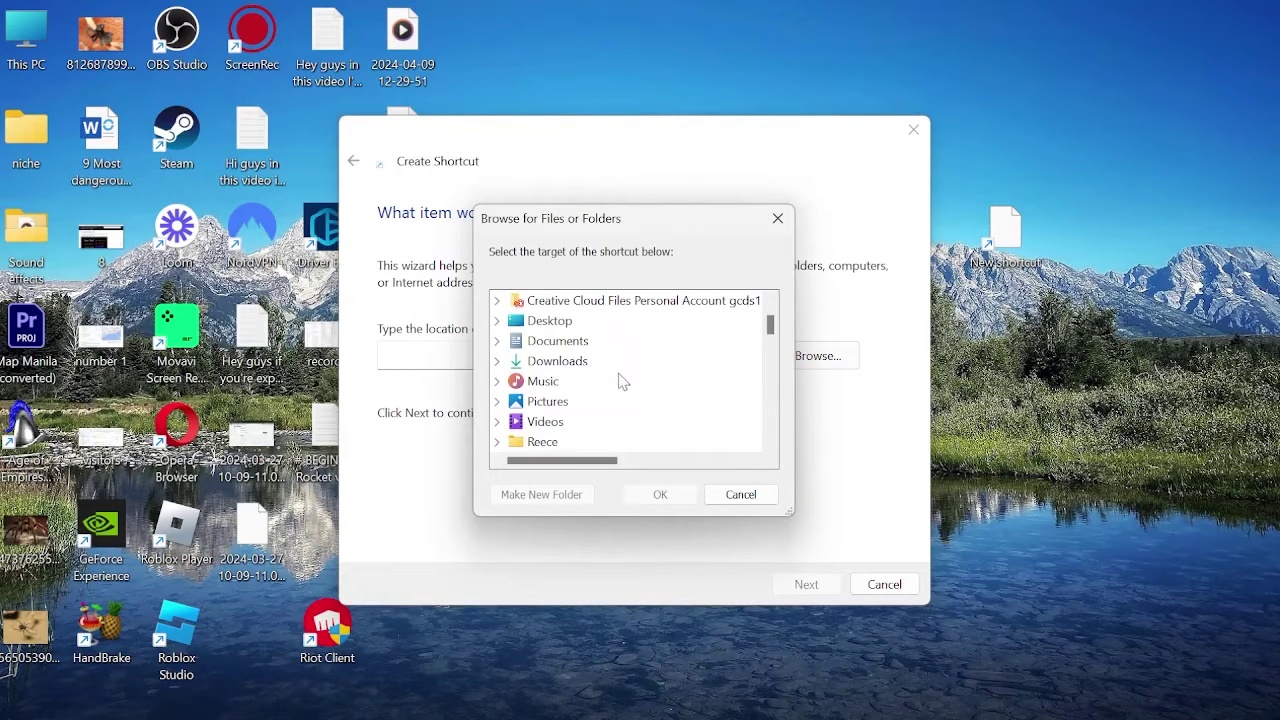
pyautogui.scroll(1, 625, 375)
pyautogui.scroll(-2, 560, 390)
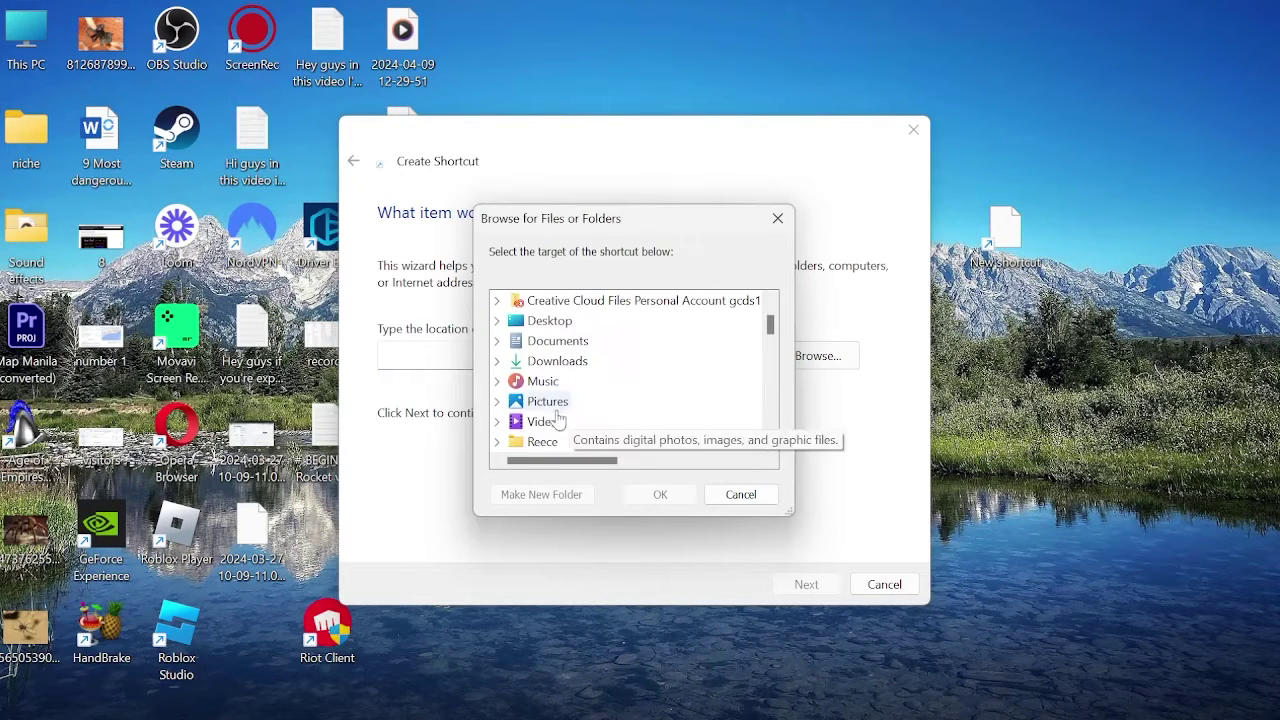
pyautogui.click(546, 401)
pyautogui.doubleClick(583, 432)
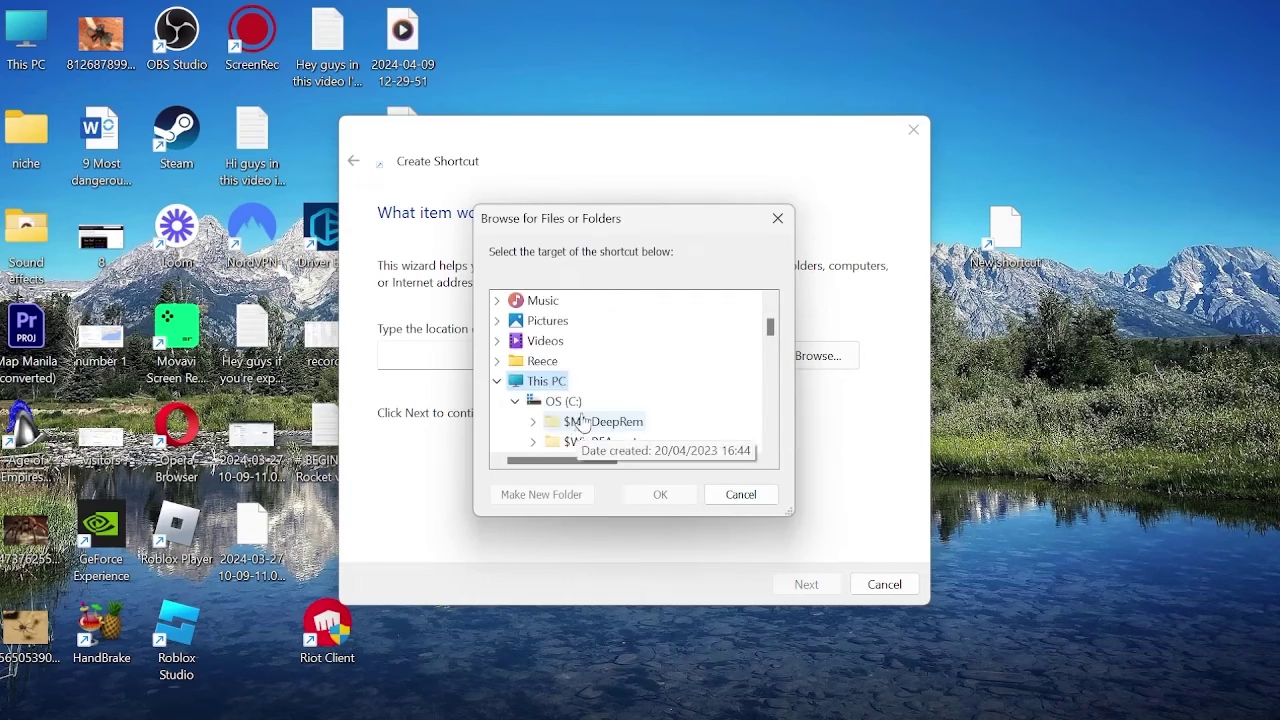
# Set the VALORANT application in Riot Games\VALORANT\live as the shortcut's target and finish the shortcut under the name VALORANT.
pyautogui.scroll(-3, 608, 382)
pyautogui.scroll(-2, 615, 390)
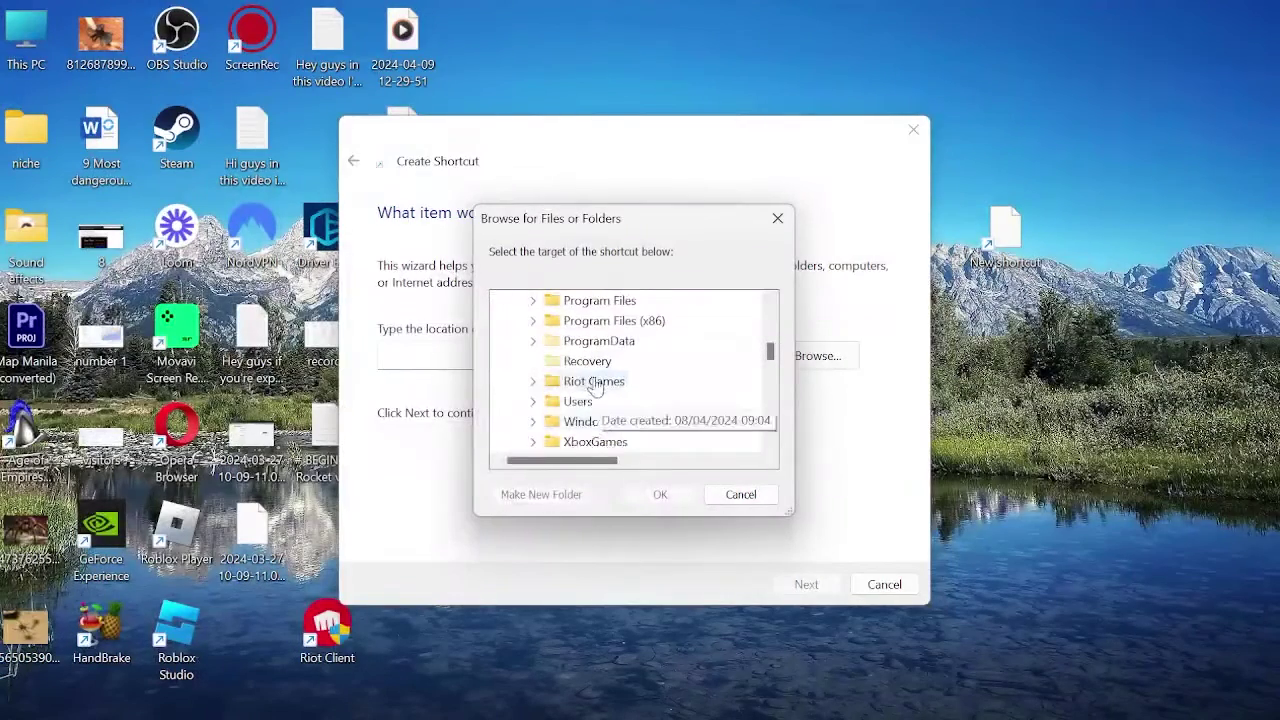
pyautogui.doubleClick(595, 381)
pyautogui.scroll(-1, 630, 420)
pyautogui.doubleClick(612, 381)
pyautogui.scroll(-2, 643, 399)
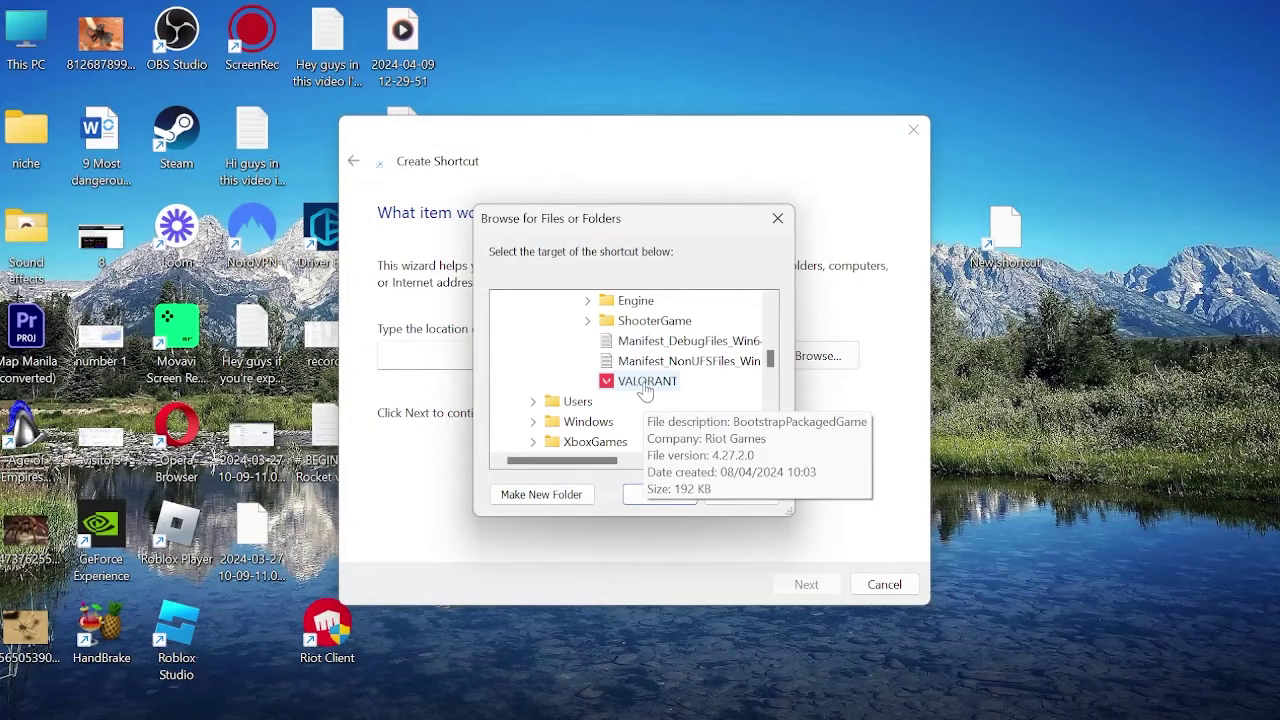
pyautogui.click(645, 384)
pyautogui.click(660, 494)
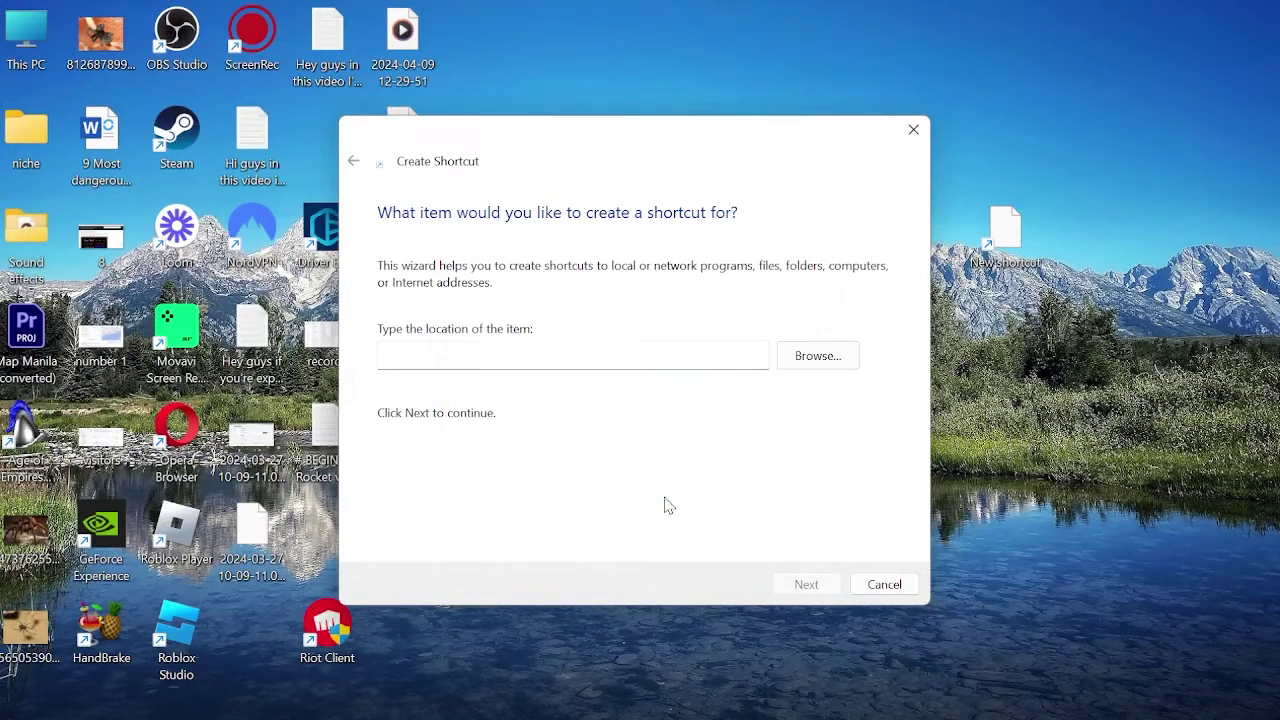
pyautogui.click(806, 584)
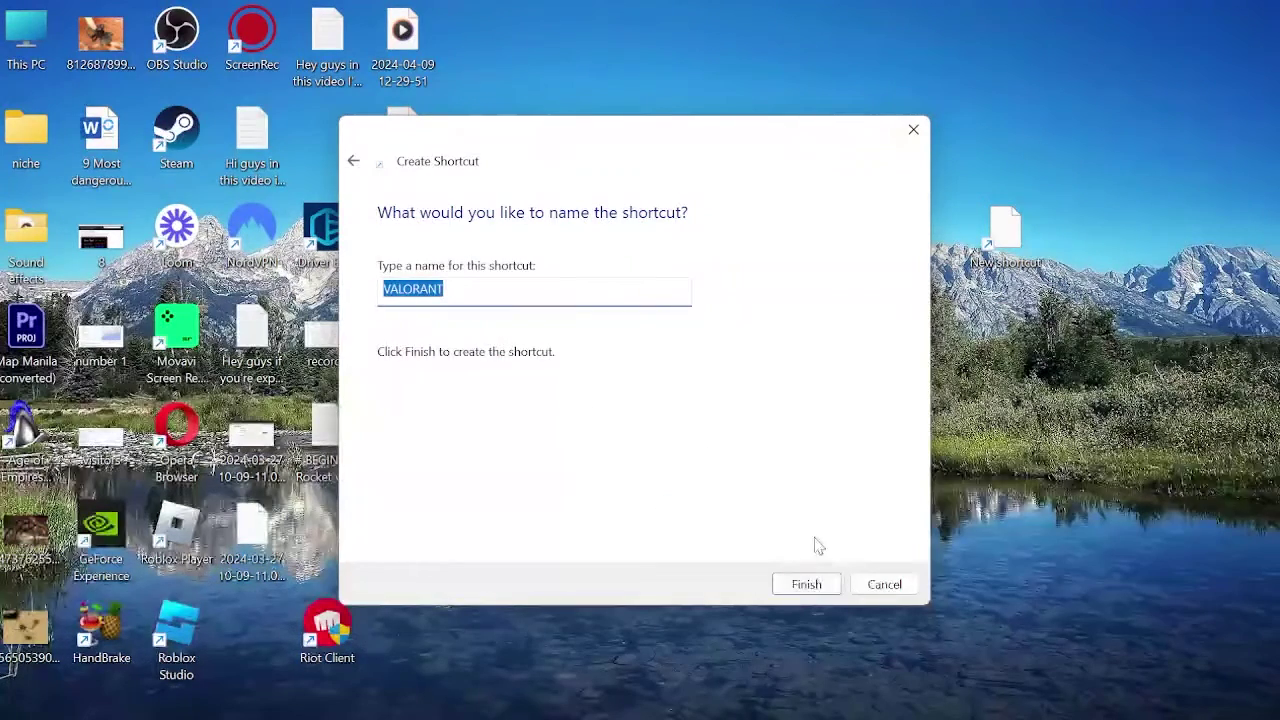
pyautogui.click(806, 586)
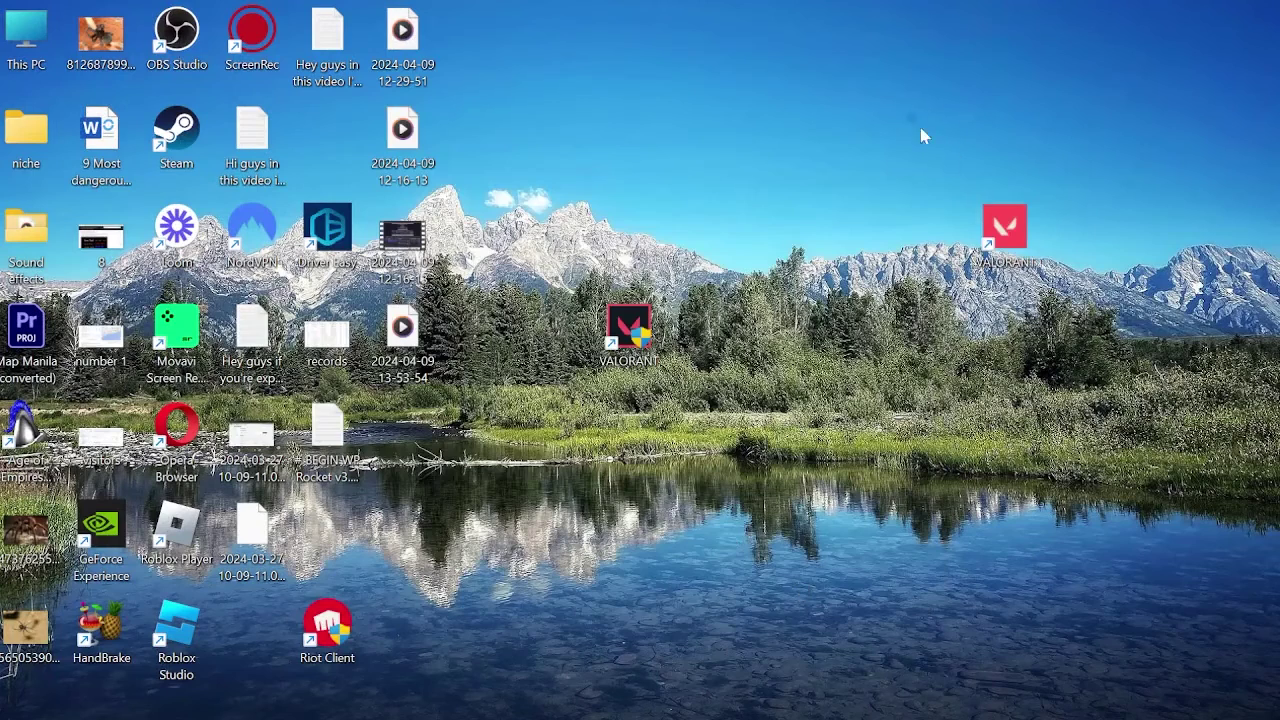
pyautogui.moveTo(920, 127); pyautogui.dragTo(966, 157)
pyautogui.moveTo(870, 102); pyautogui.dragTo(1105, 350)
# Switch to Windows Security and open the list of apps allowed through the firewall.
pyautogui.press('super')
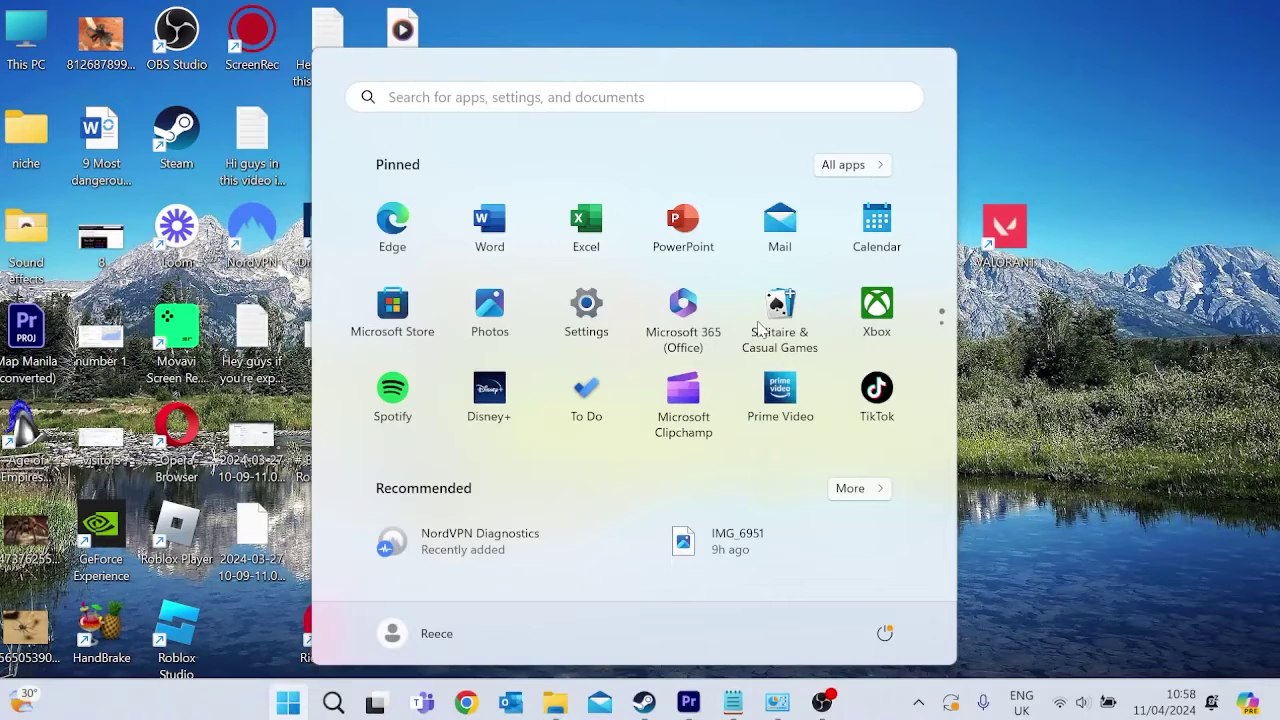
pyautogui.write('window')
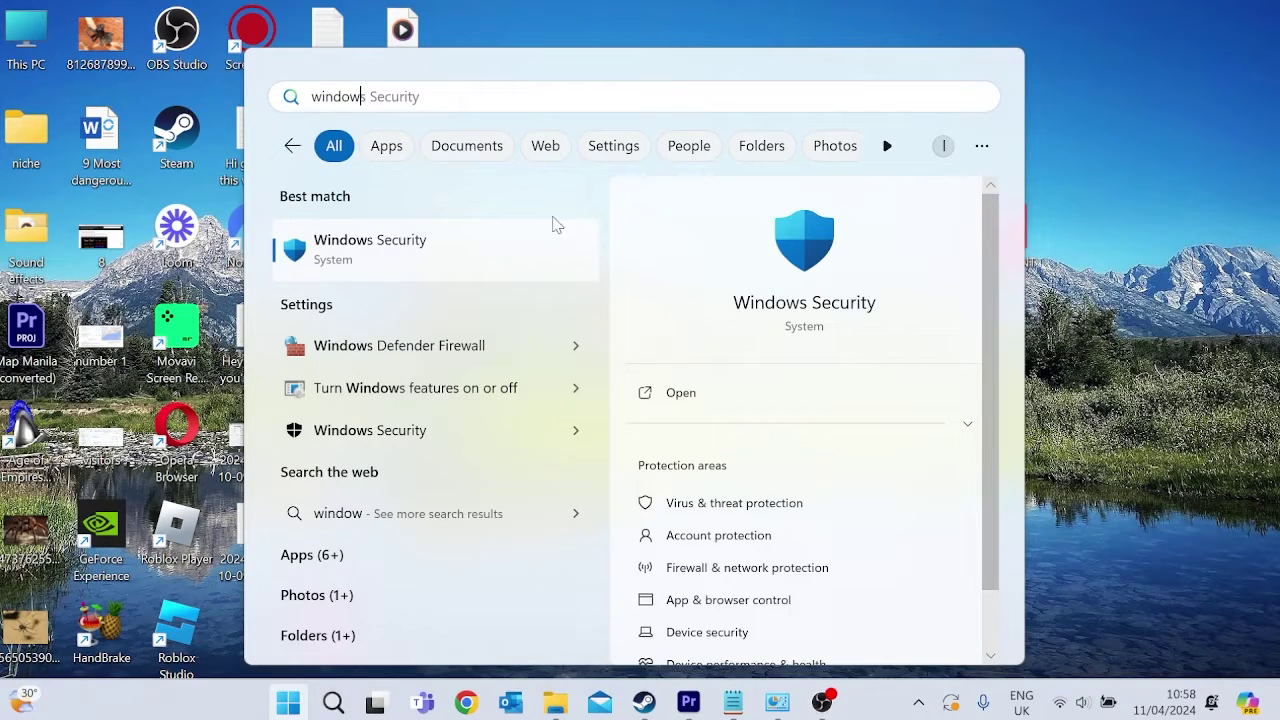
pyautogui.click(474, 266)
pyautogui.scroll(-5, 615, 300)
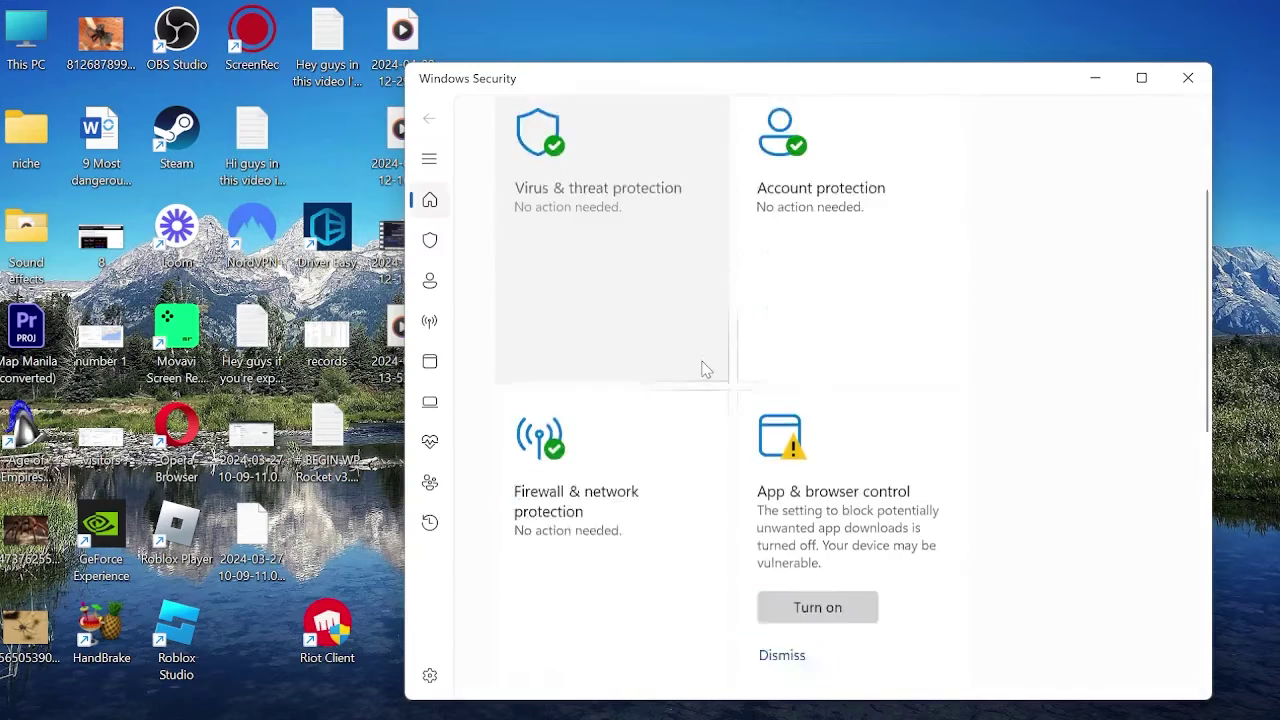
pyautogui.scroll(3, 613, 370)
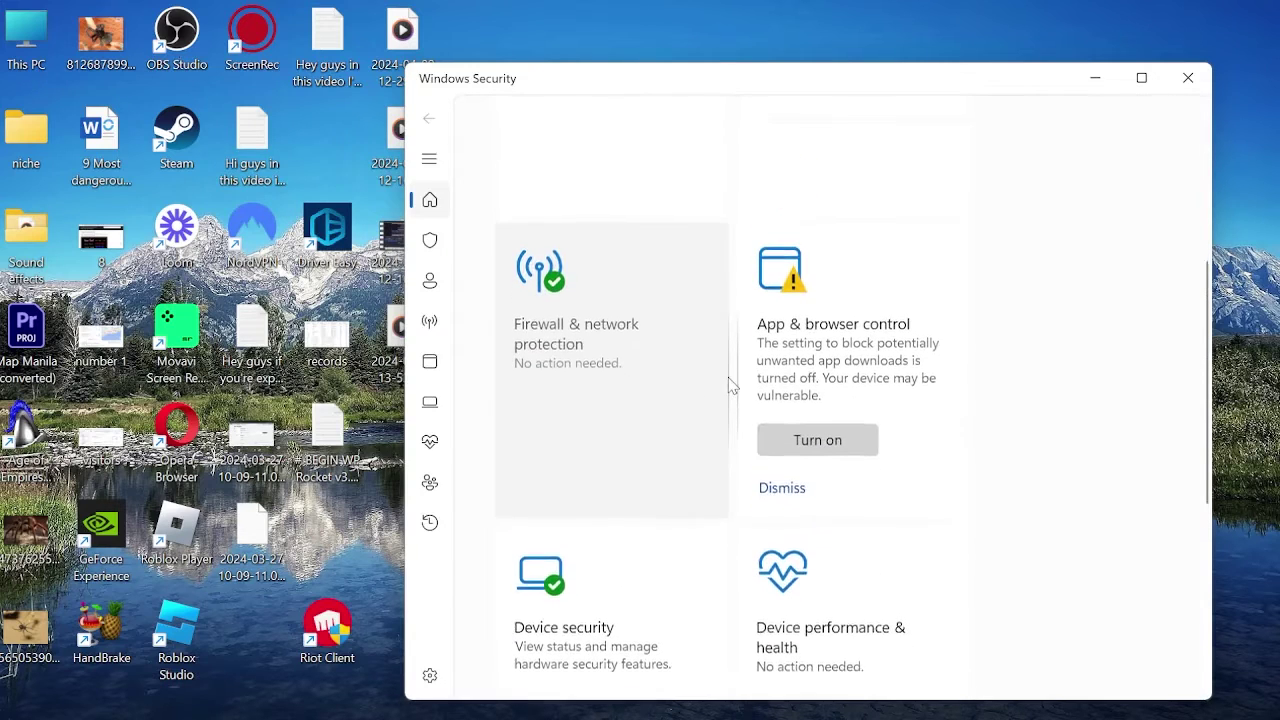
pyautogui.click(591, 374)
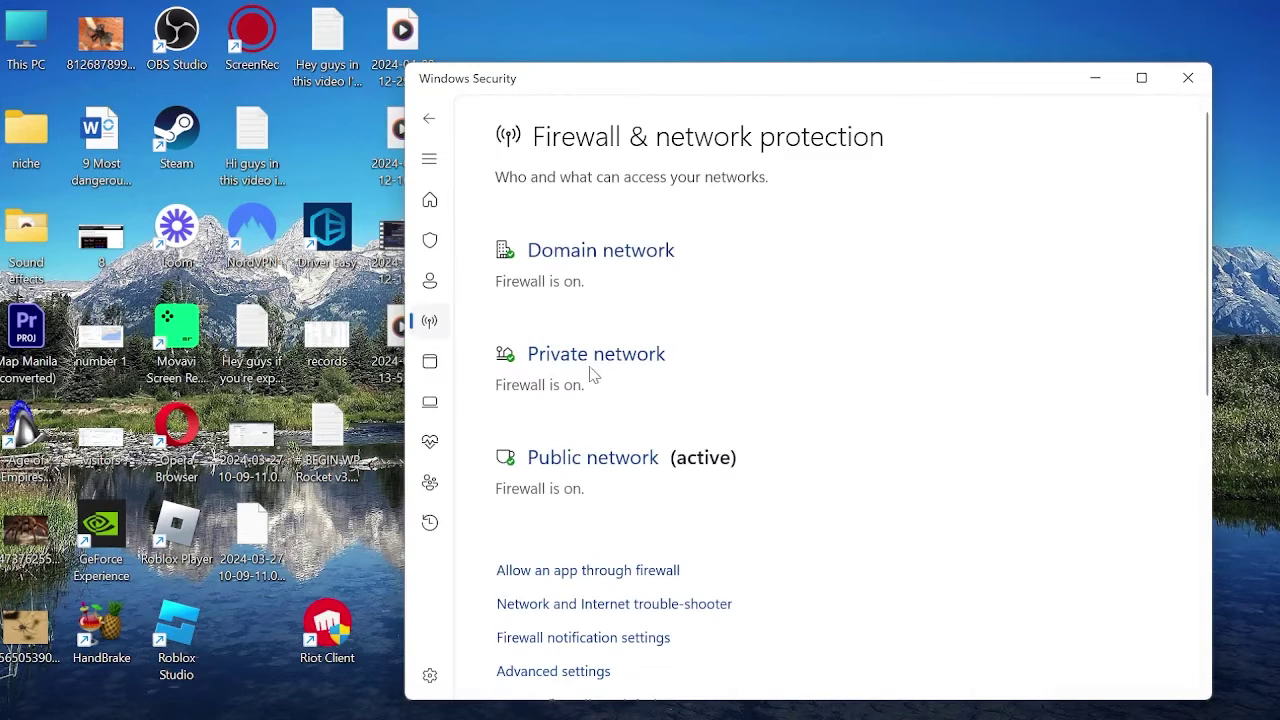
pyautogui.click(573, 578)
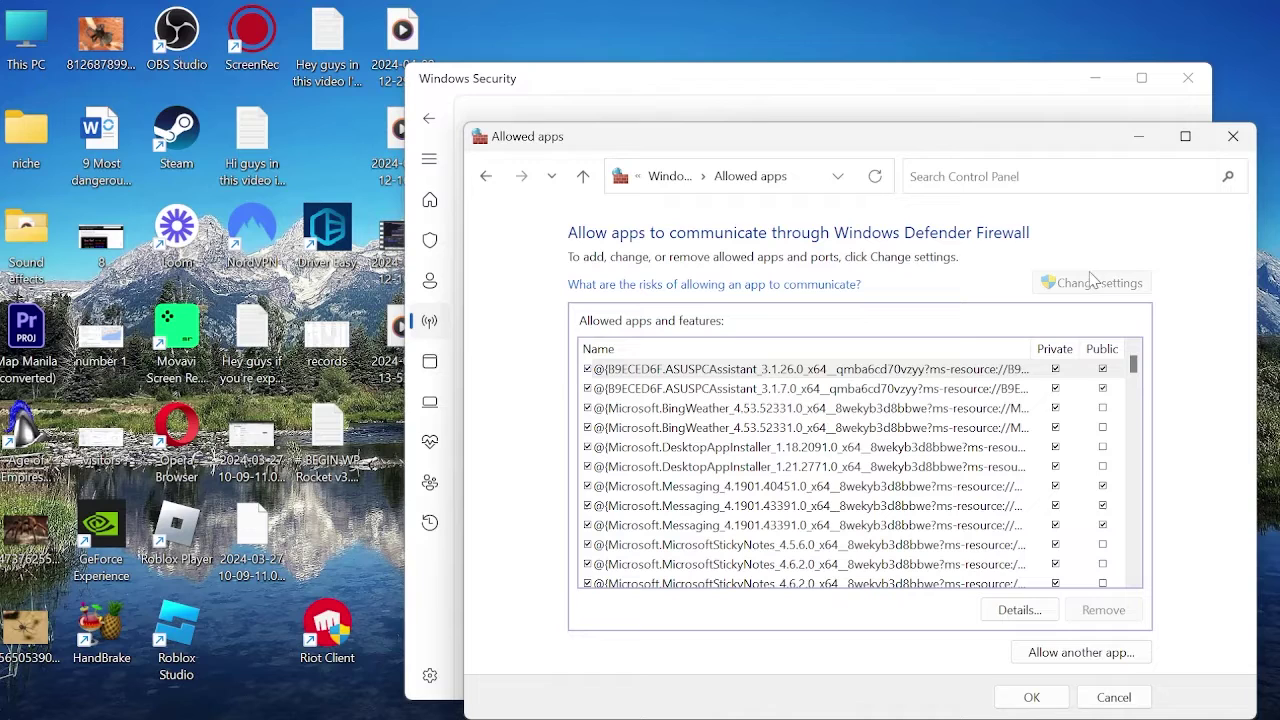
# Add the VALORANT application from C:\Riot Games\VALORANT\live to the apps allowed through the firewall.
pyautogui.click(1050, 655)
pyautogui.click(1012, 528)
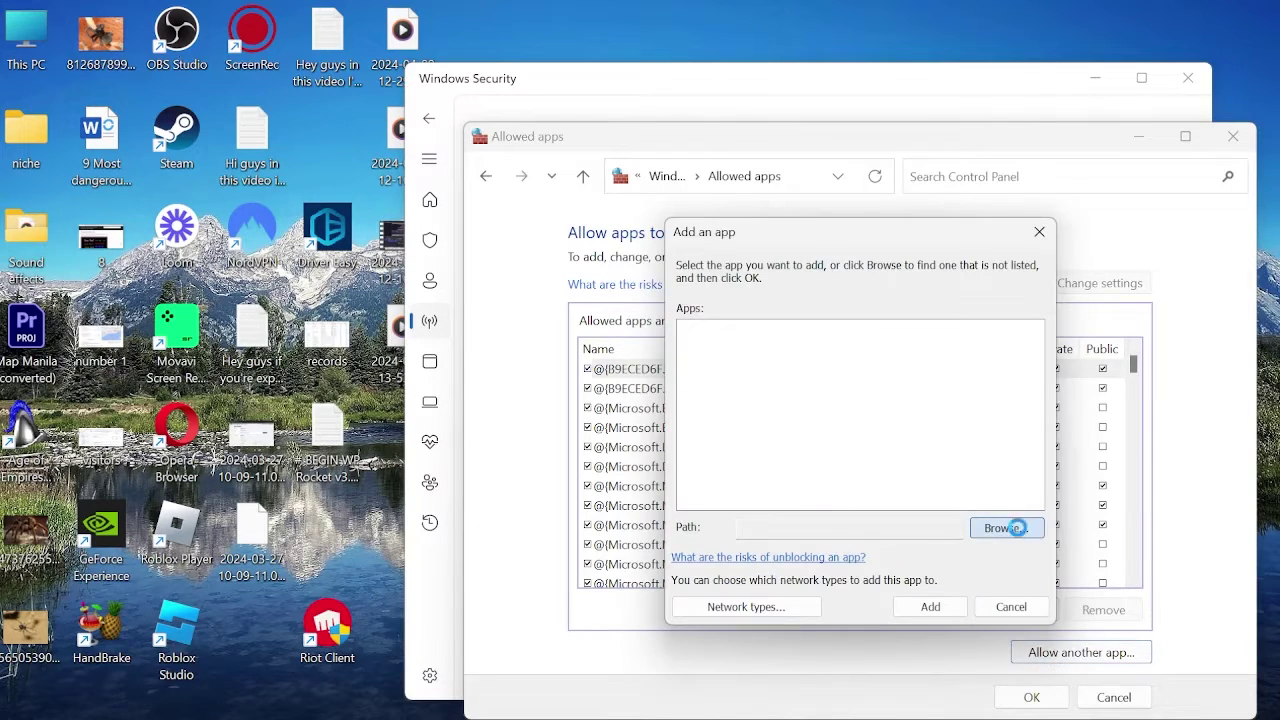
pyautogui.click(718, 484)
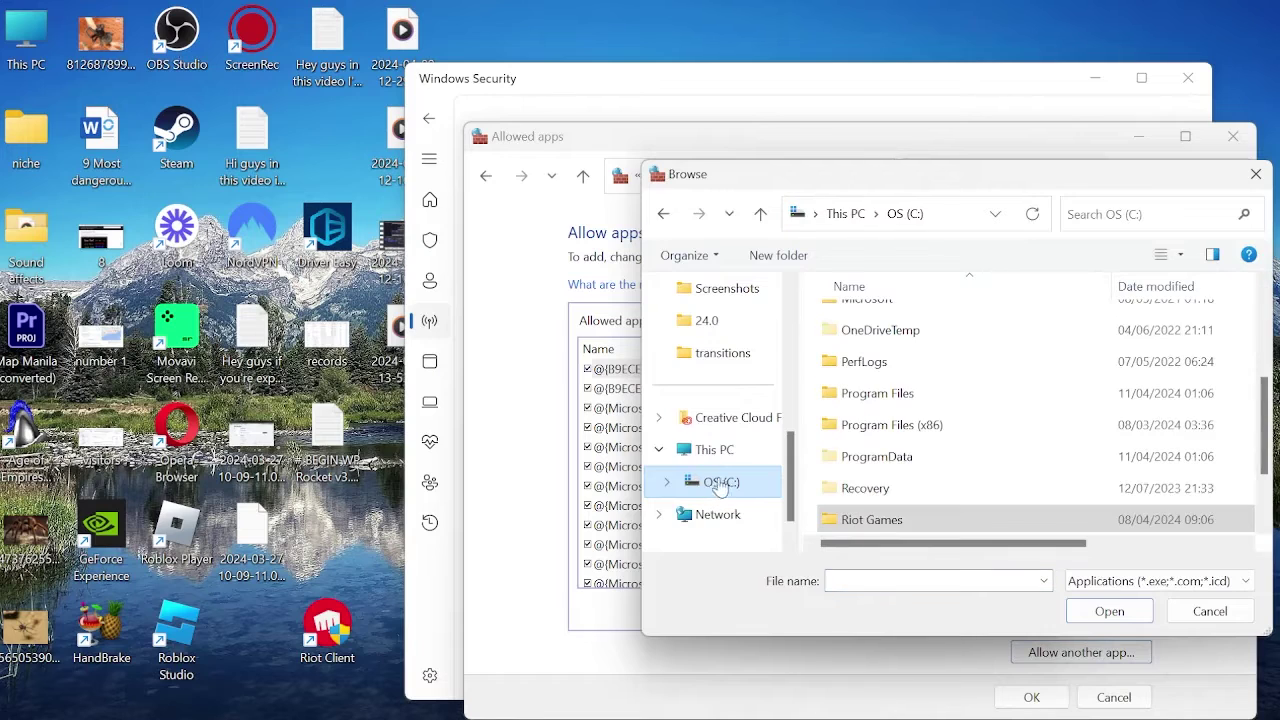
pyautogui.click(874, 522)
pyautogui.doubleClick(874, 522)
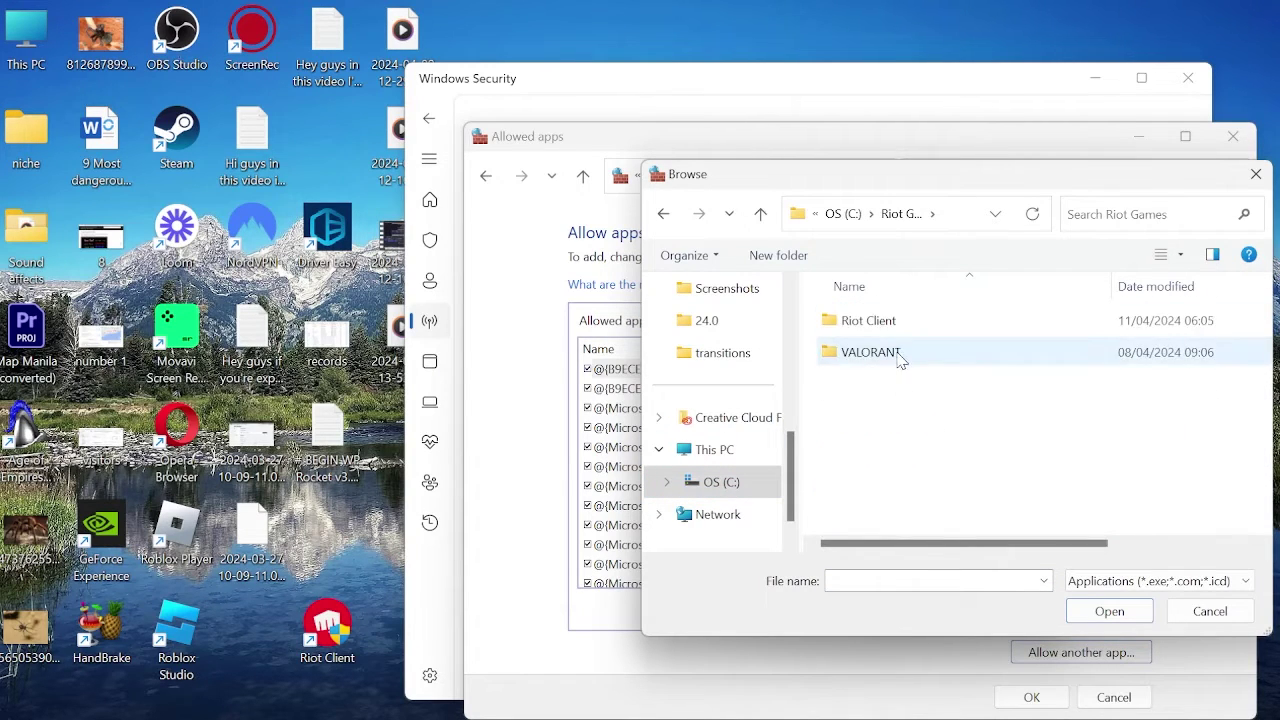
pyautogui.doubleClick(901, 352)
pyautogui.doubleClick(868, 322)
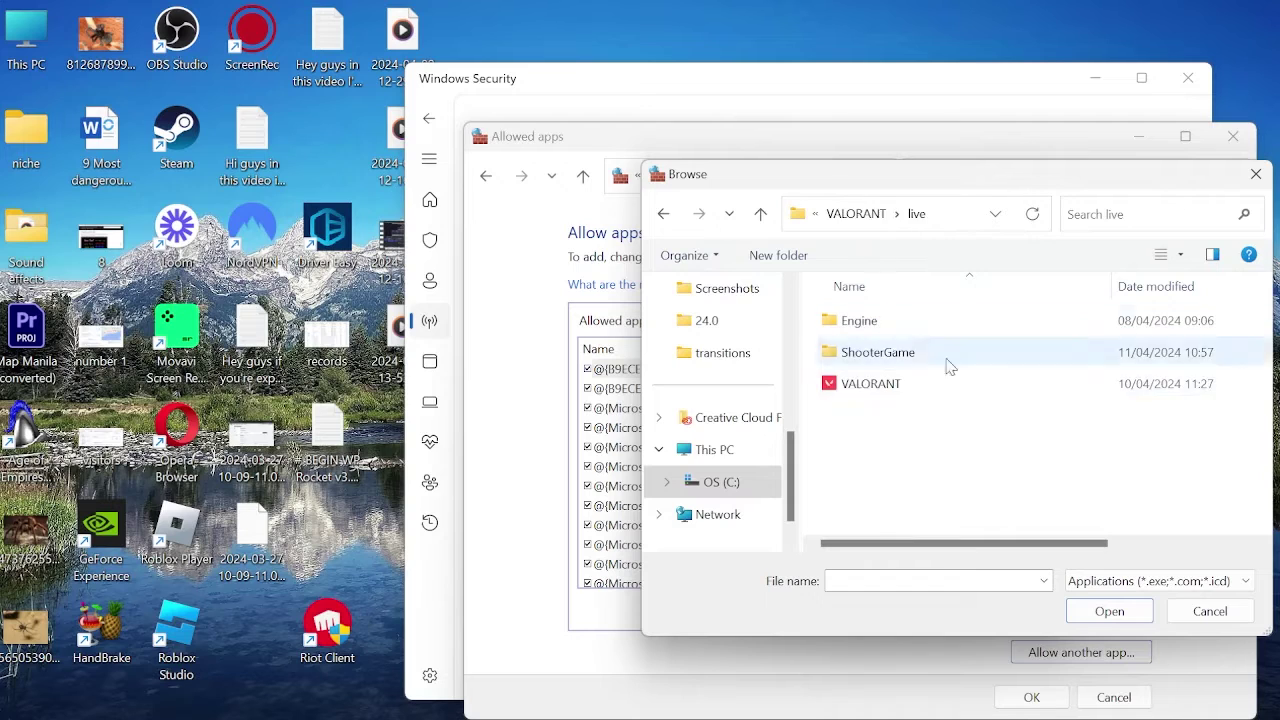
pyautogui.click(900, 392)
pyautogui.click(1109, 611)
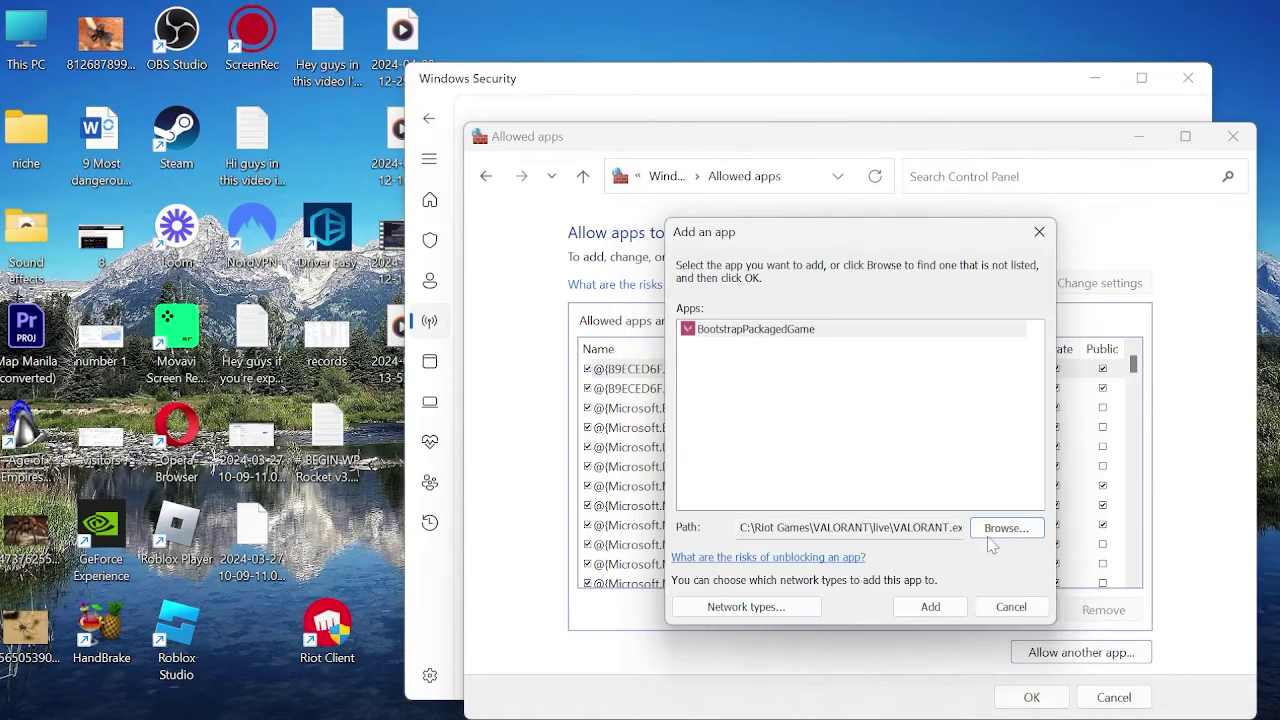
pyautogui.click(930, 608)
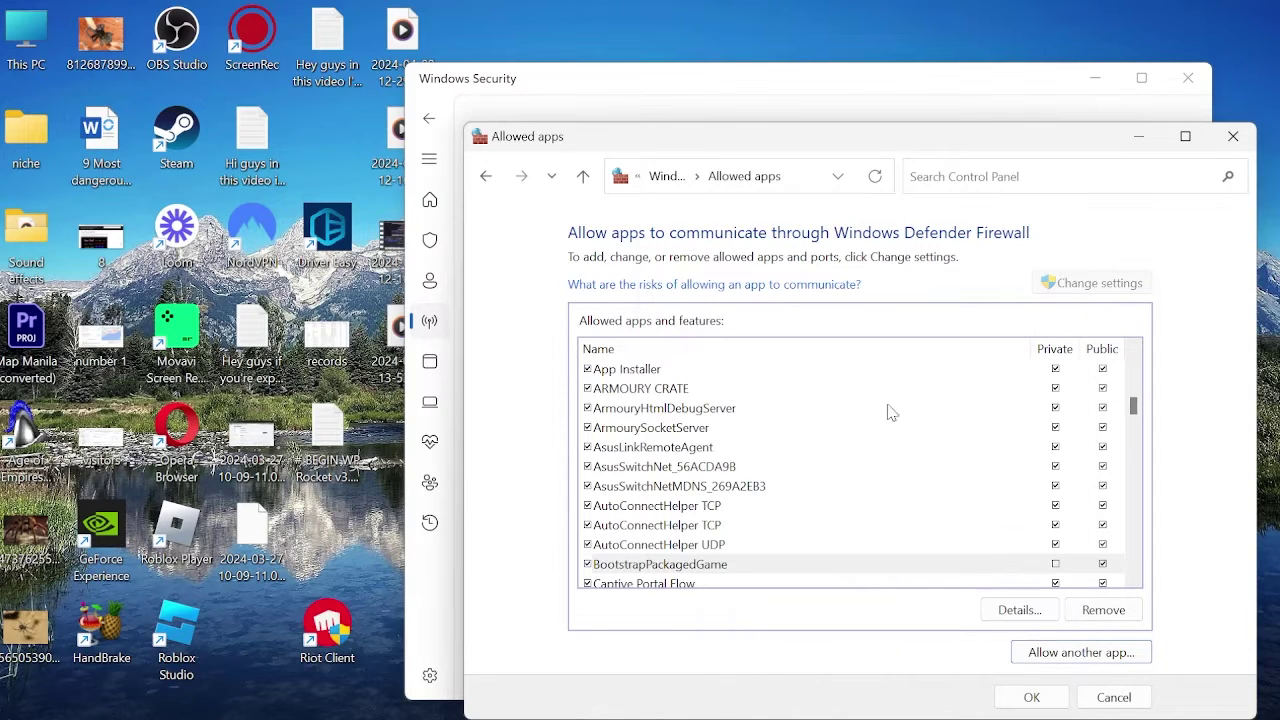
# Add VALORANT-Win64-Shipping from ShooterGame\Binaries\Win64 to the firewall's allowed apps and allow it on private networks.
pyautogui.click(1070, 655)
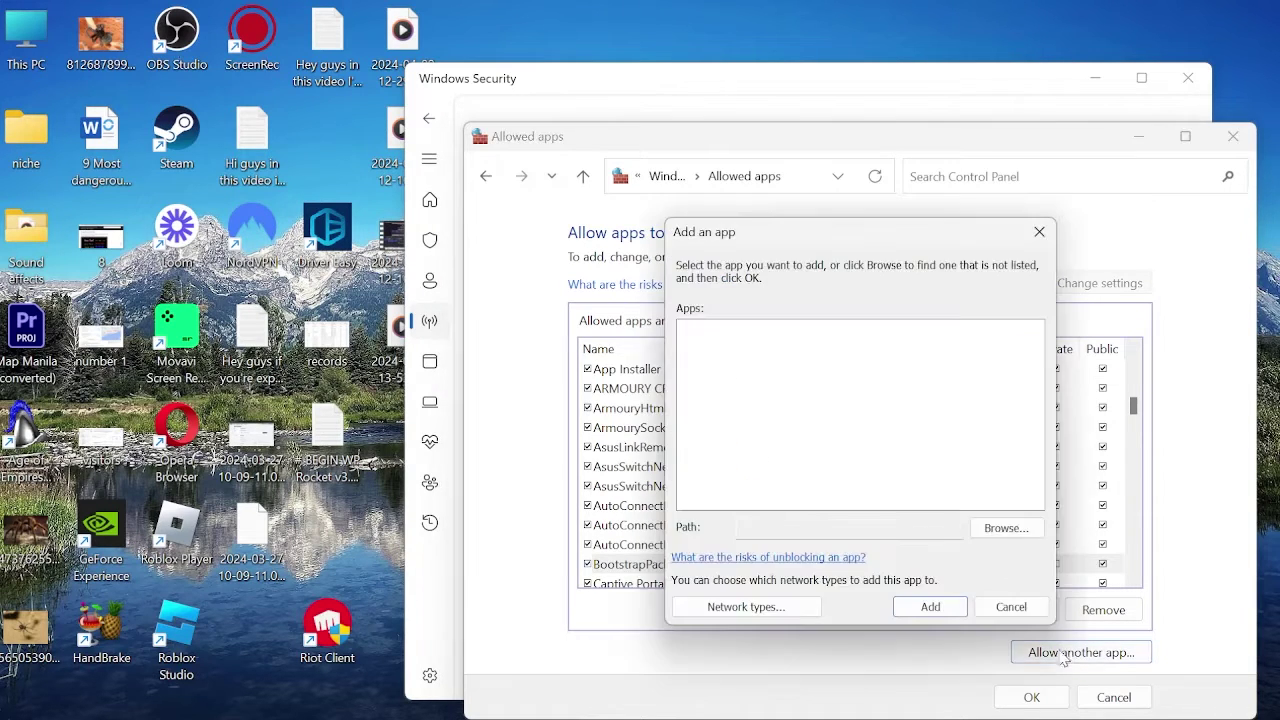
pyautogui.click(1019, 536)
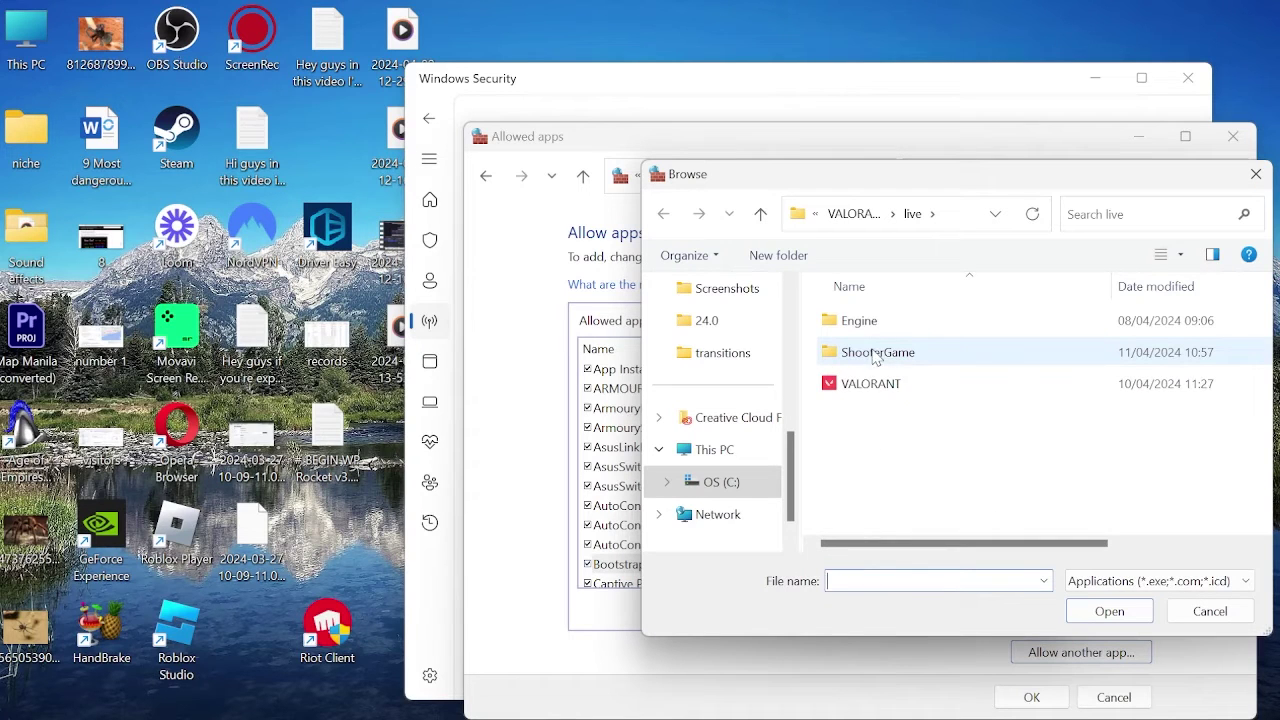
pyautogui.doubleClick(878, 356)
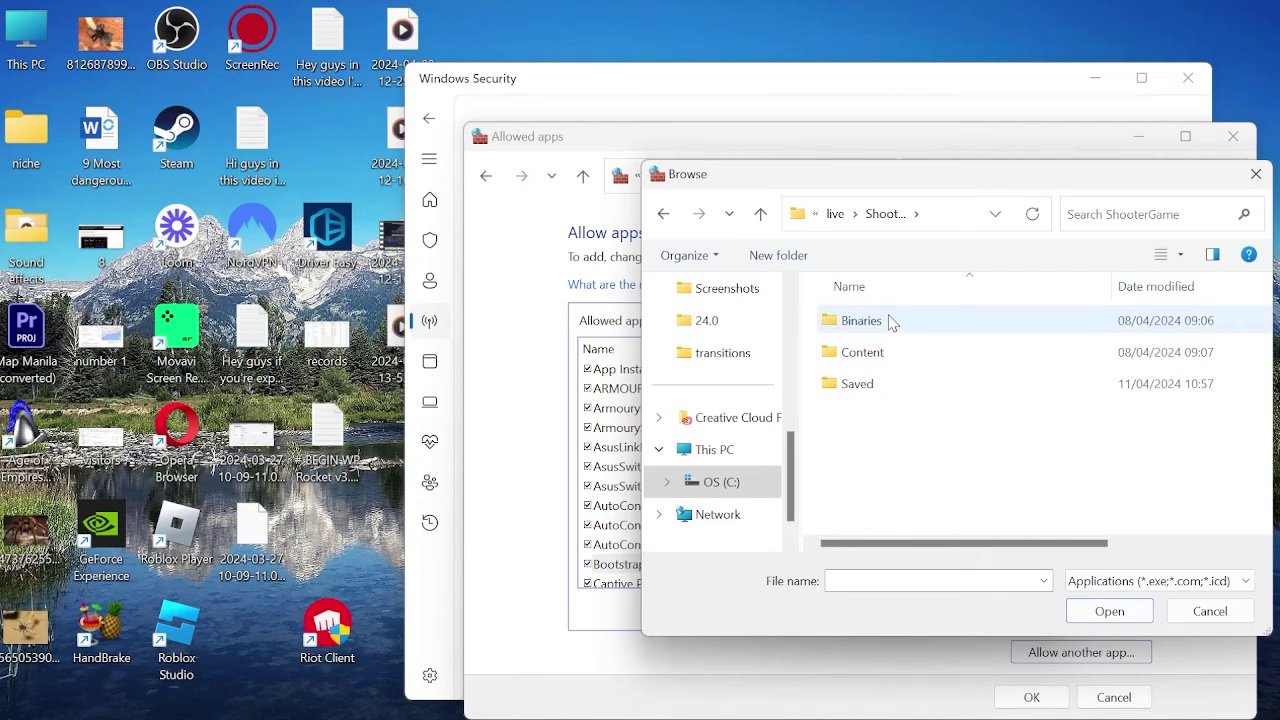
pyautogui.doubleClick(862, 321)
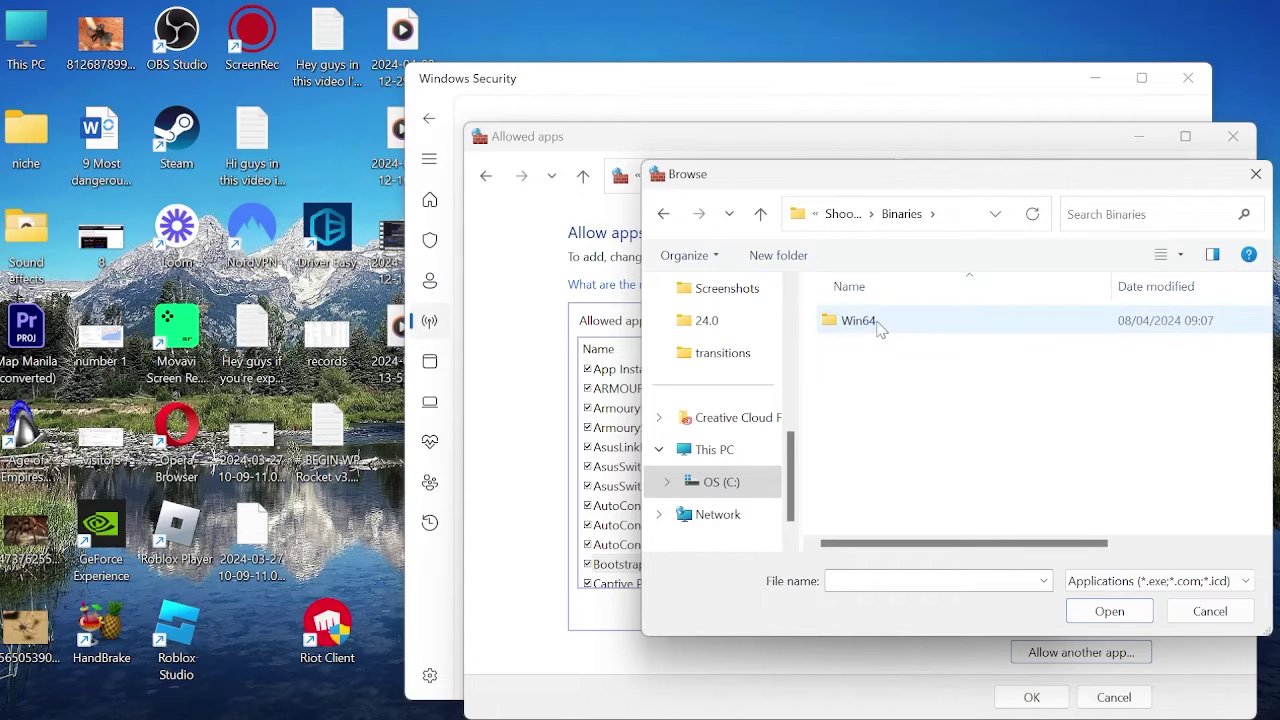
pyautogui.doubleClick(880, 330)
pyautogui.click(948, 322)
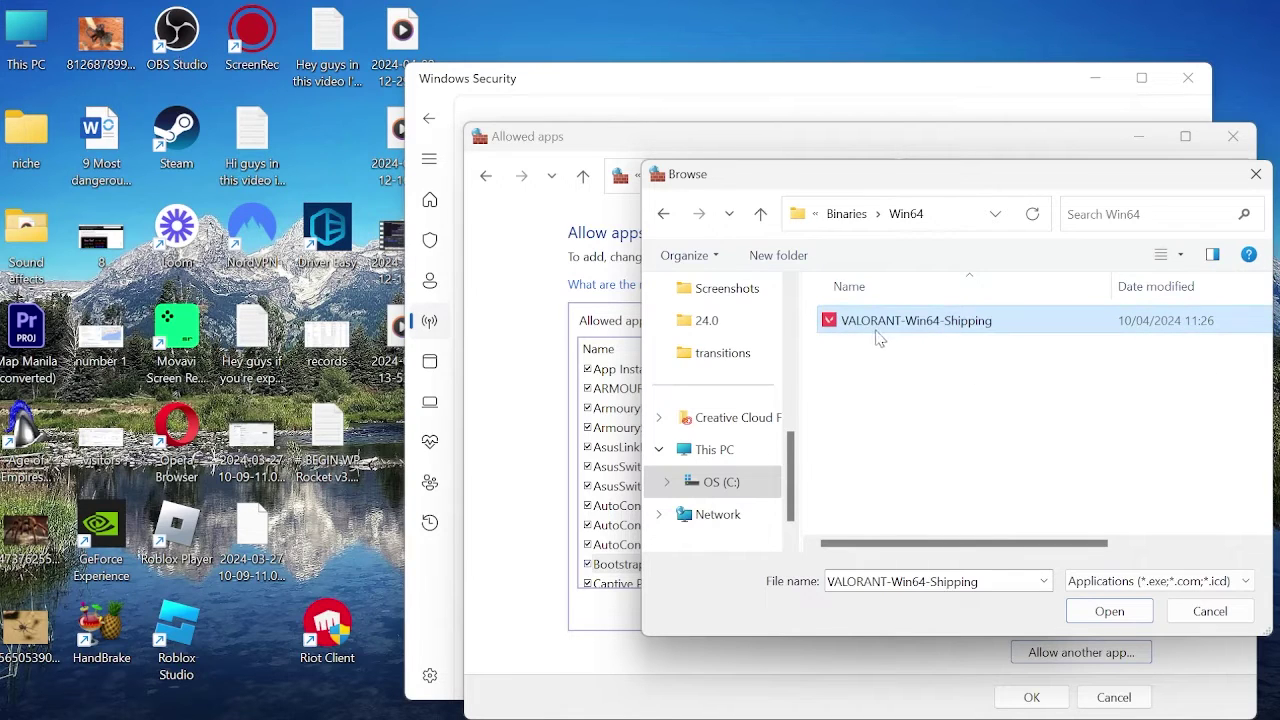
pyautogui.click(1112, 613)
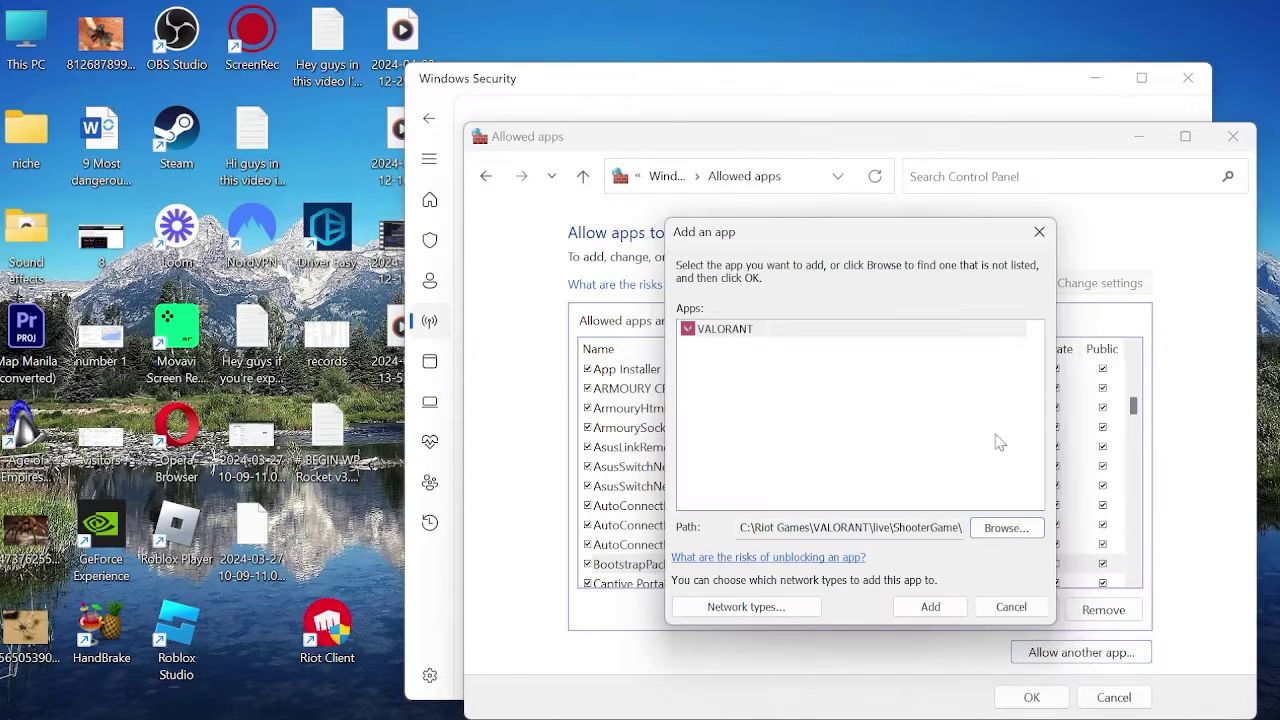
pyautogui.click(930, 607)
pyautogui.scroll(-1, 863, 406)
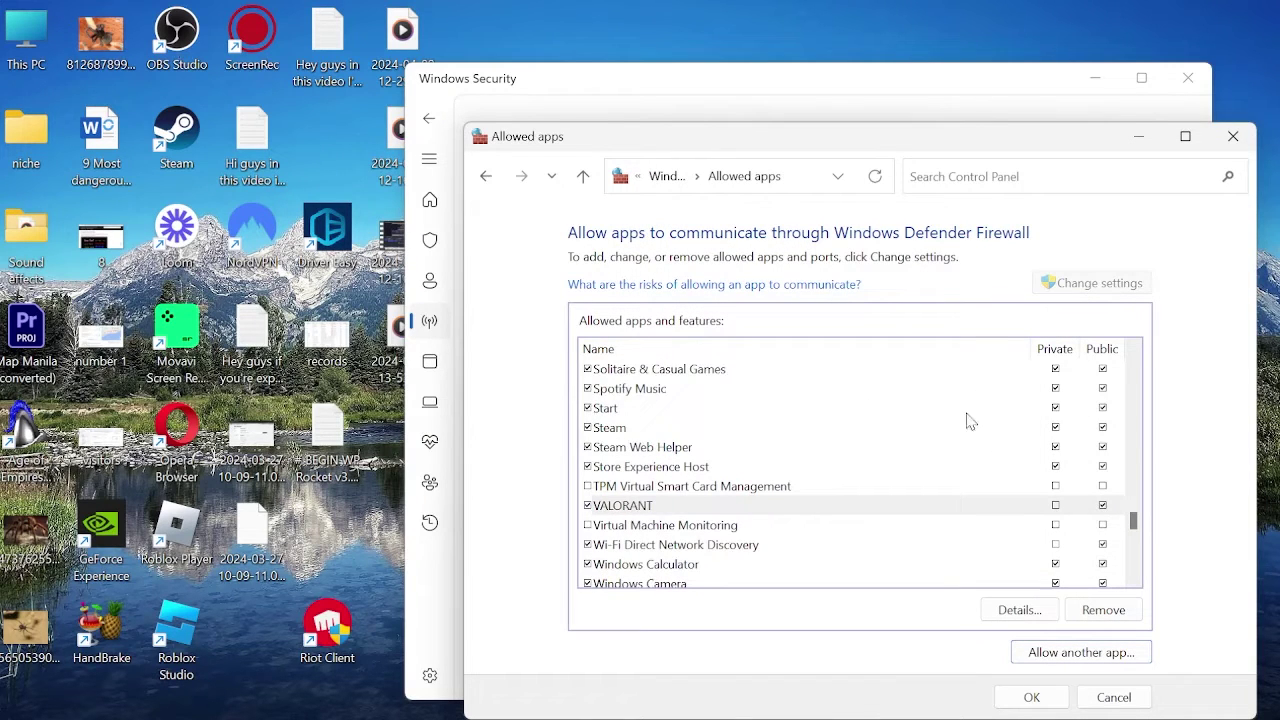
pyautogui.click(1055, 505)
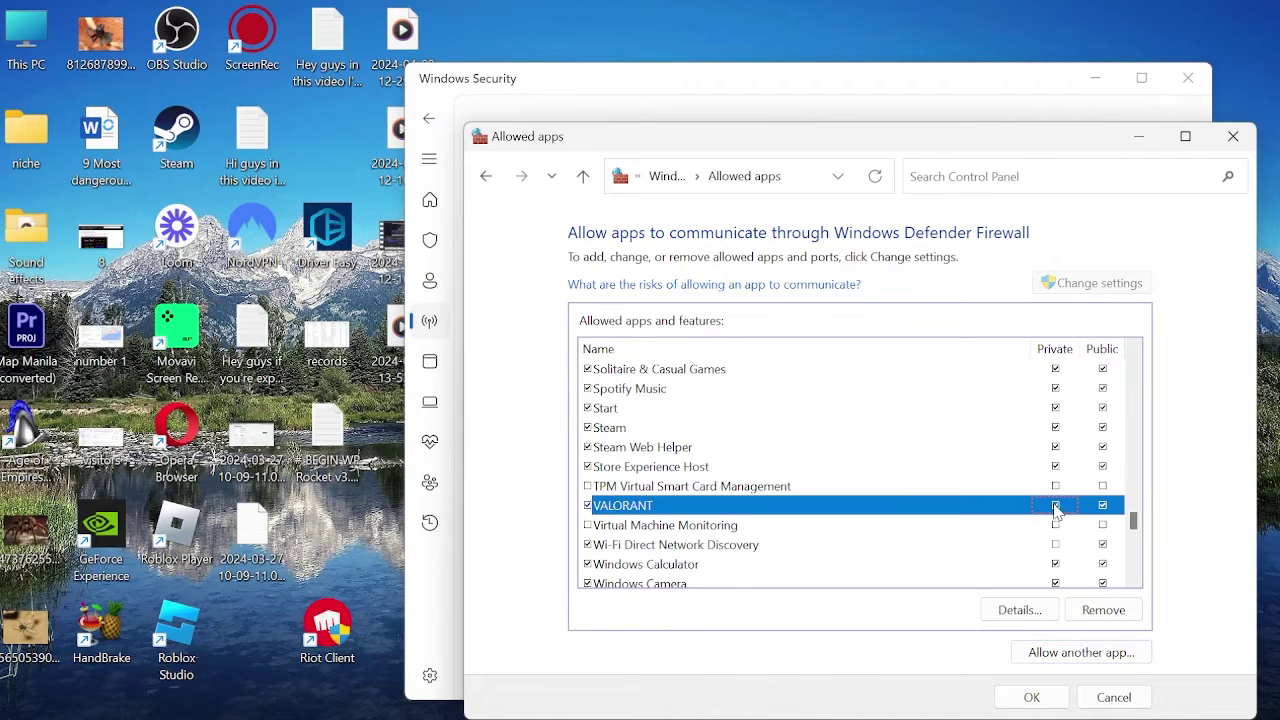
# Confirm the changes to the firewall's allowed apps.
pyautogui.click(1043, 703)
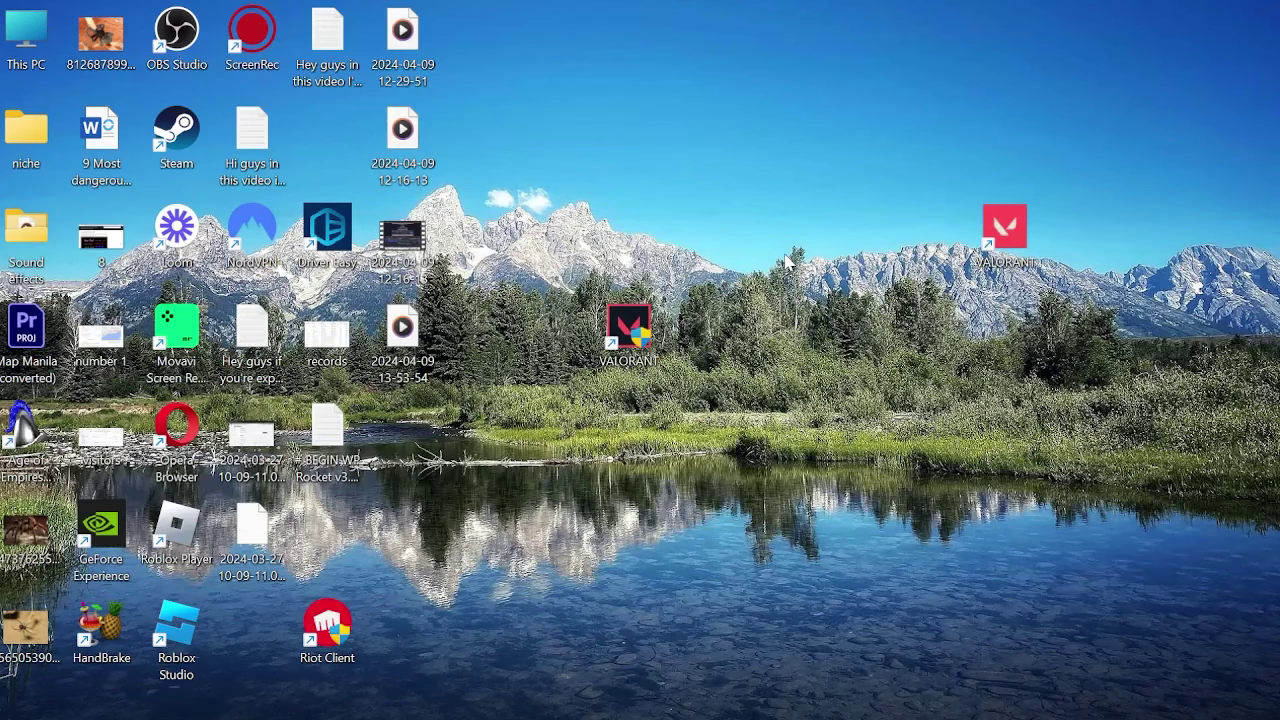
# Search Windows for cmd and run Command Prompt as administrator.
pyautogui.press('super')
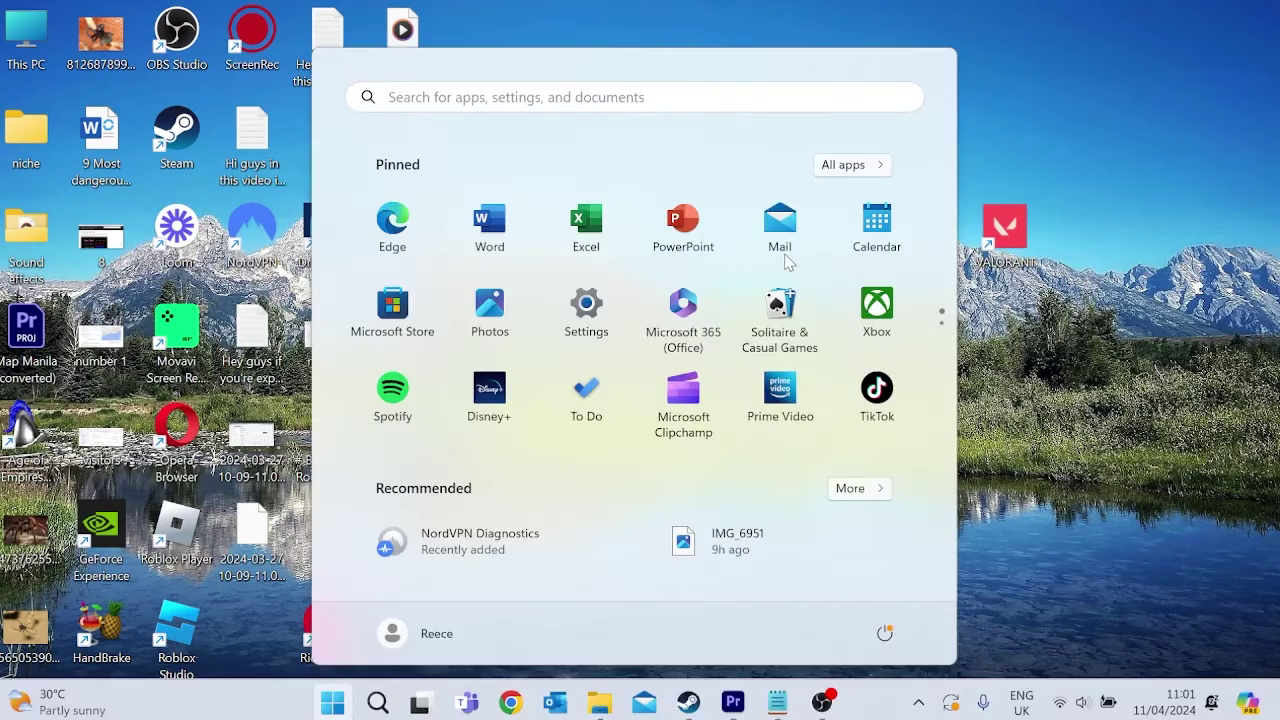
pyautogui.write('r')
pyautogui.press('BackSpace')
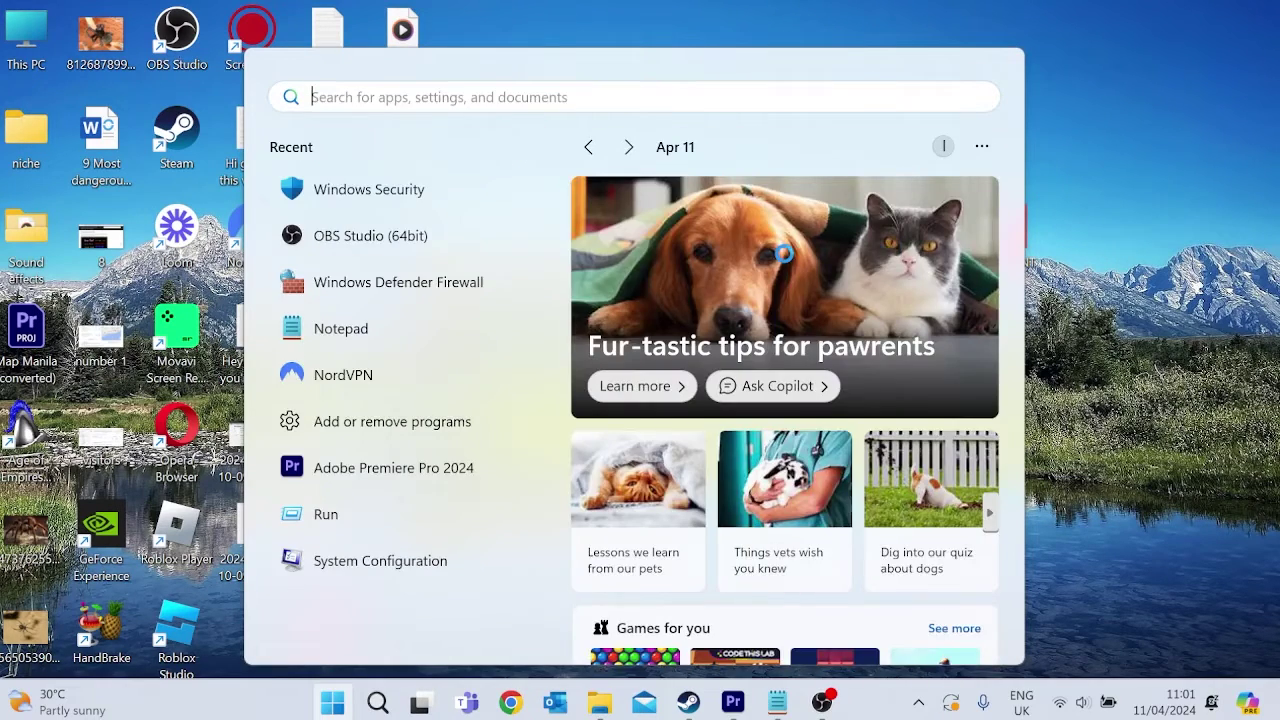
pyautogui.write('cmd')
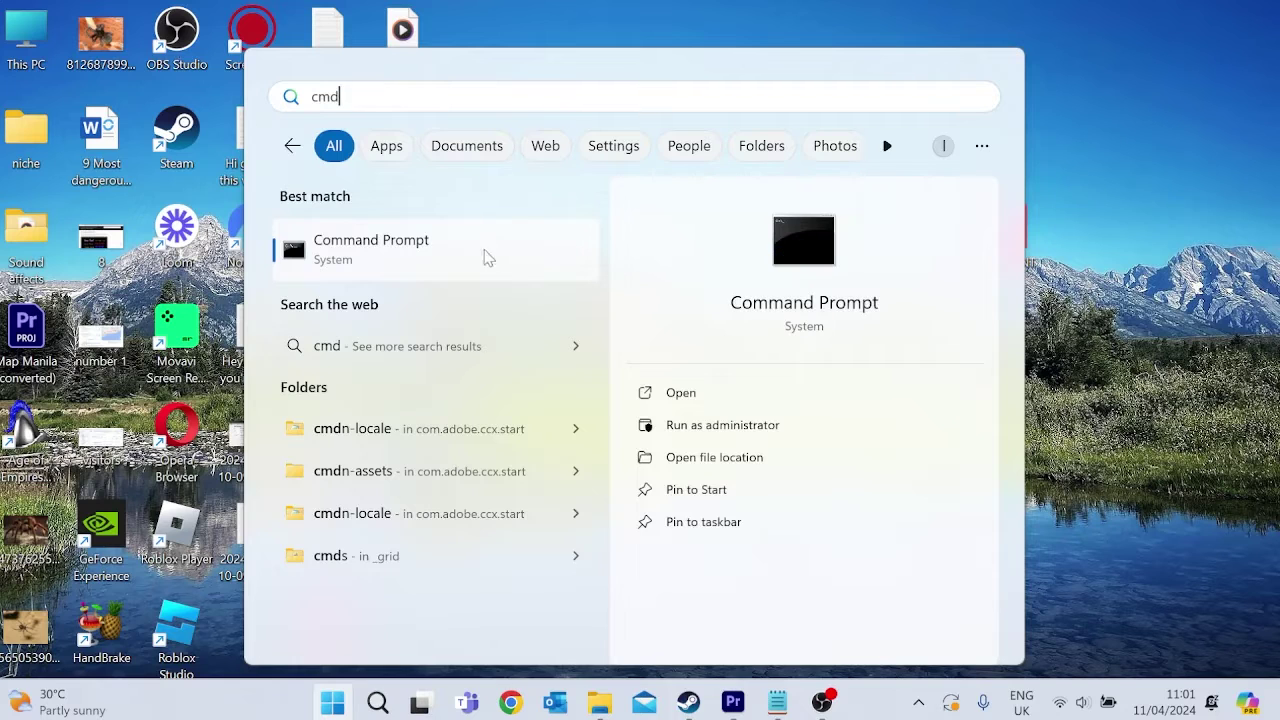
pyautogui.rightClick(451, 249)
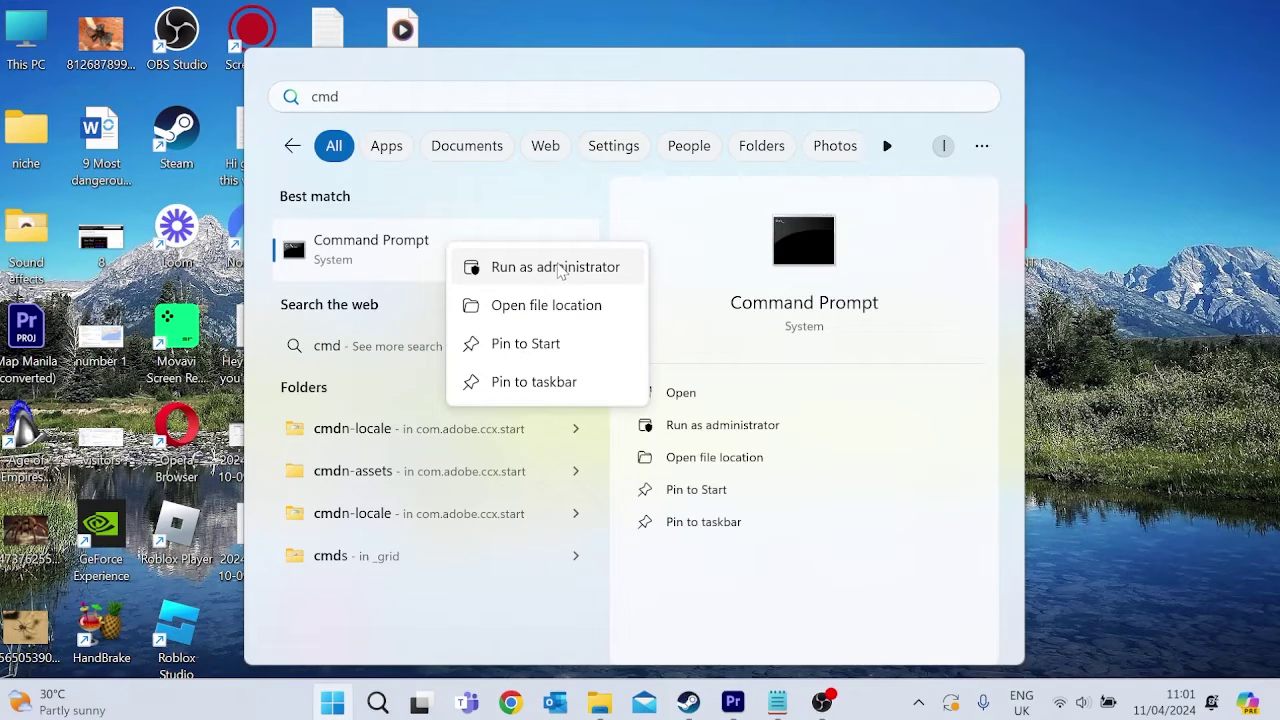
pyautogui.click(560, 270)
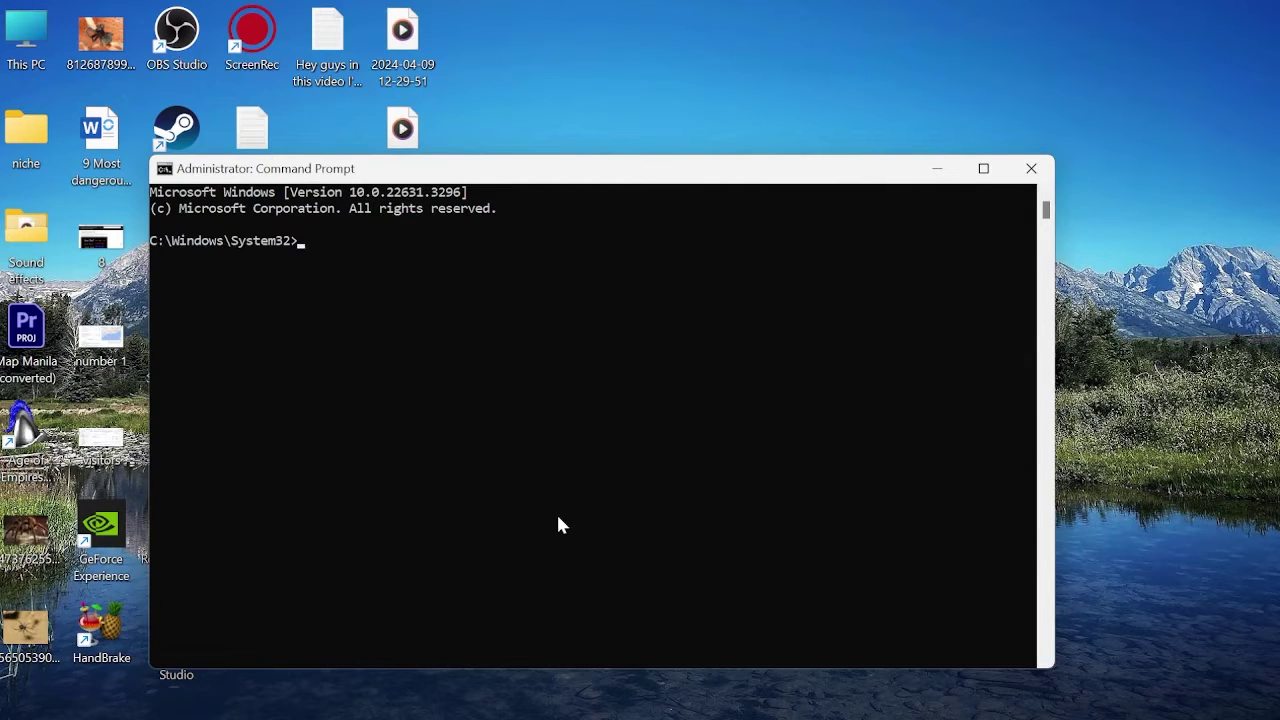
# Run sc delete vgc and sc delete vgk to remove the Vanguard services, and close Command Prompt.
pyautogui.write('sc delete vgc')
pyautogui.press('Return')
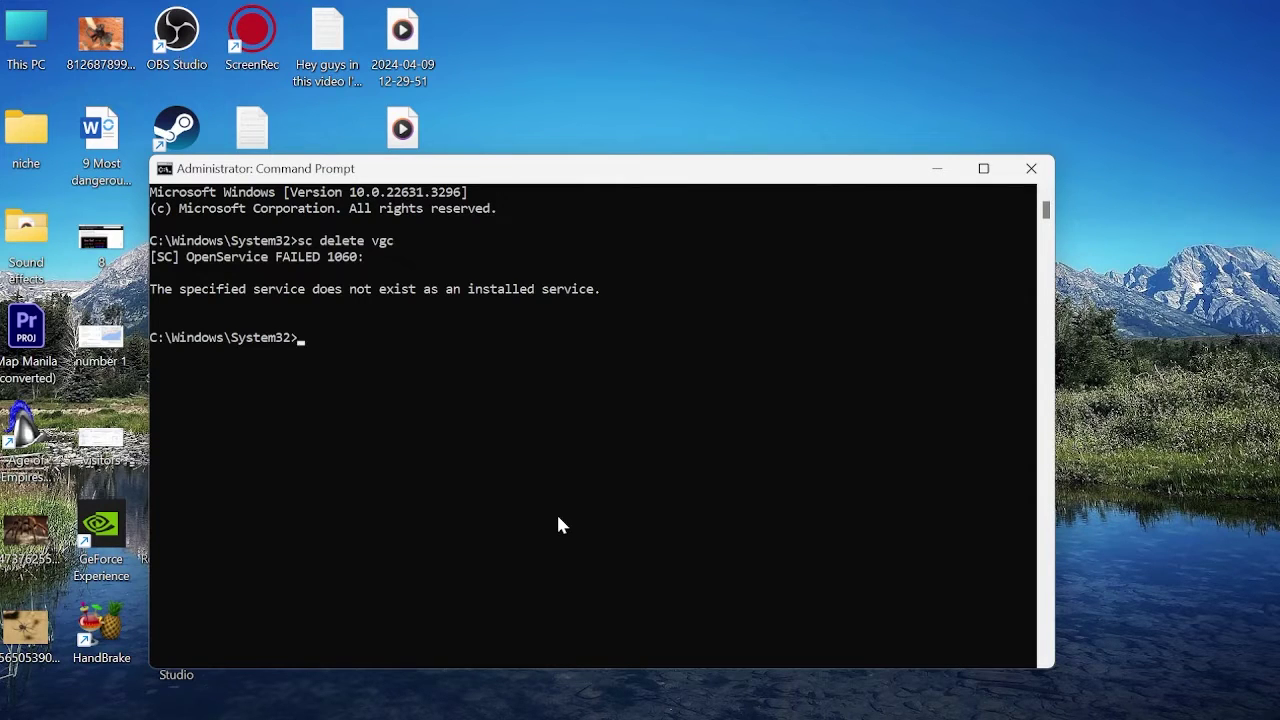
pyautogui.write('sc delete vgk')
pyautogui.press('Return')
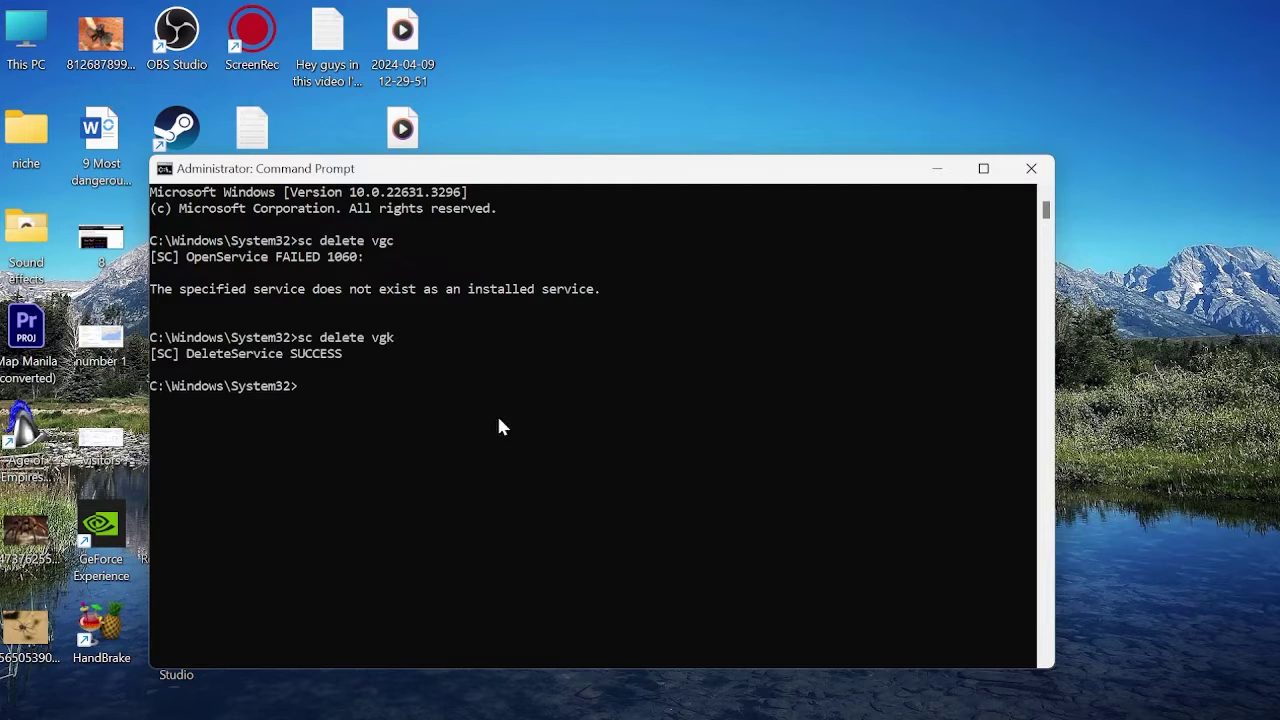
pyautogui.click(1032, 170)
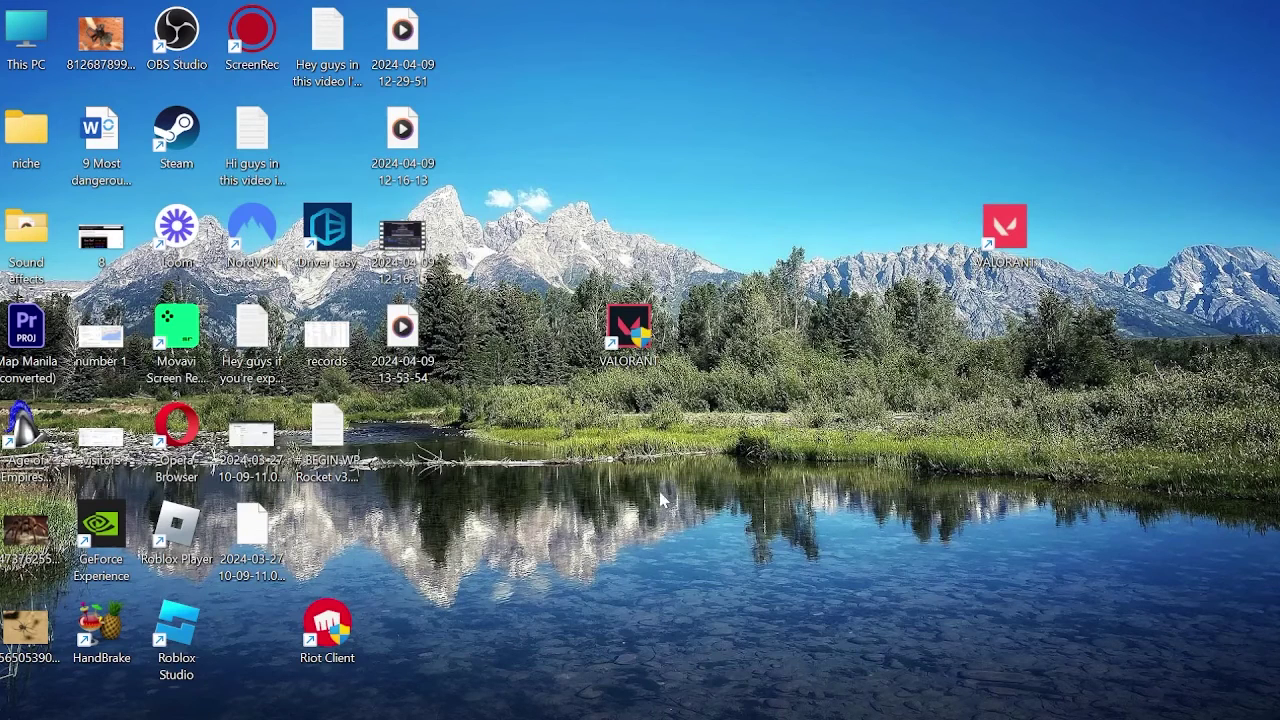
# Delete the Riot Vanguard folder from Program Files on the C: drive in File Explorer and close the window.
pyautogui.moveTo(467, 712)
pyautogui.click(599, 703)
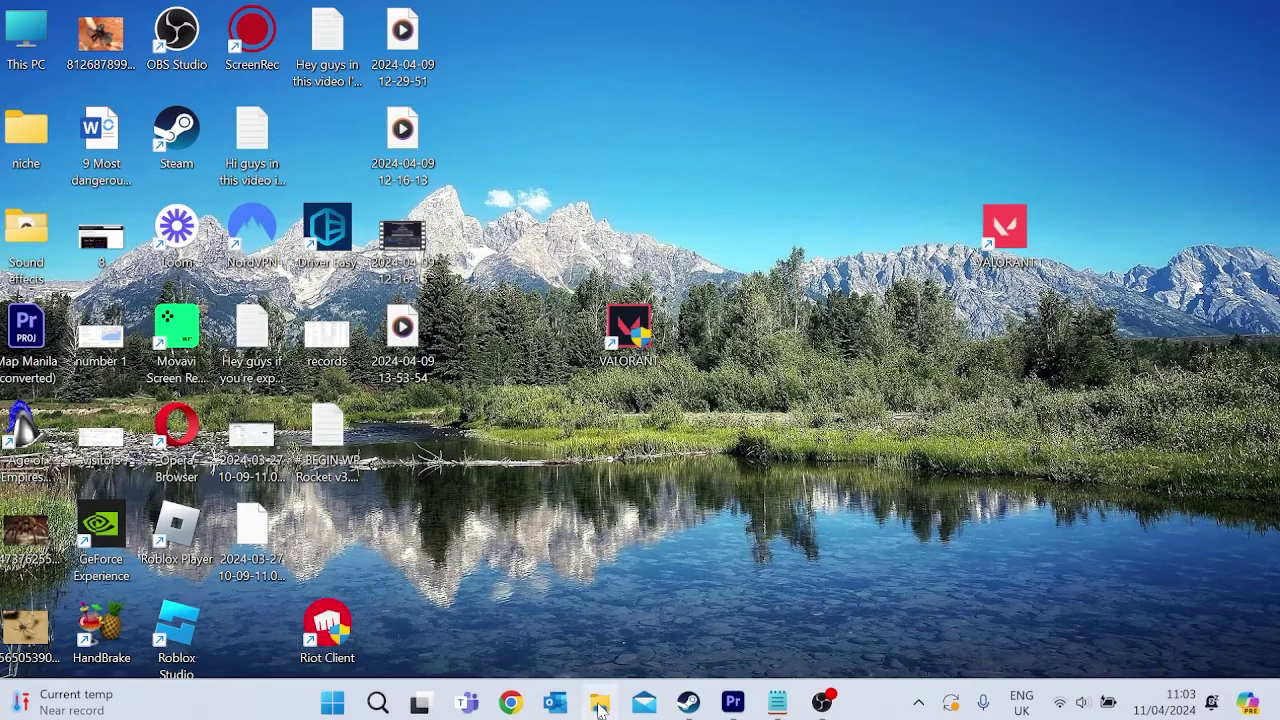
pyautogui.click(650, 478)
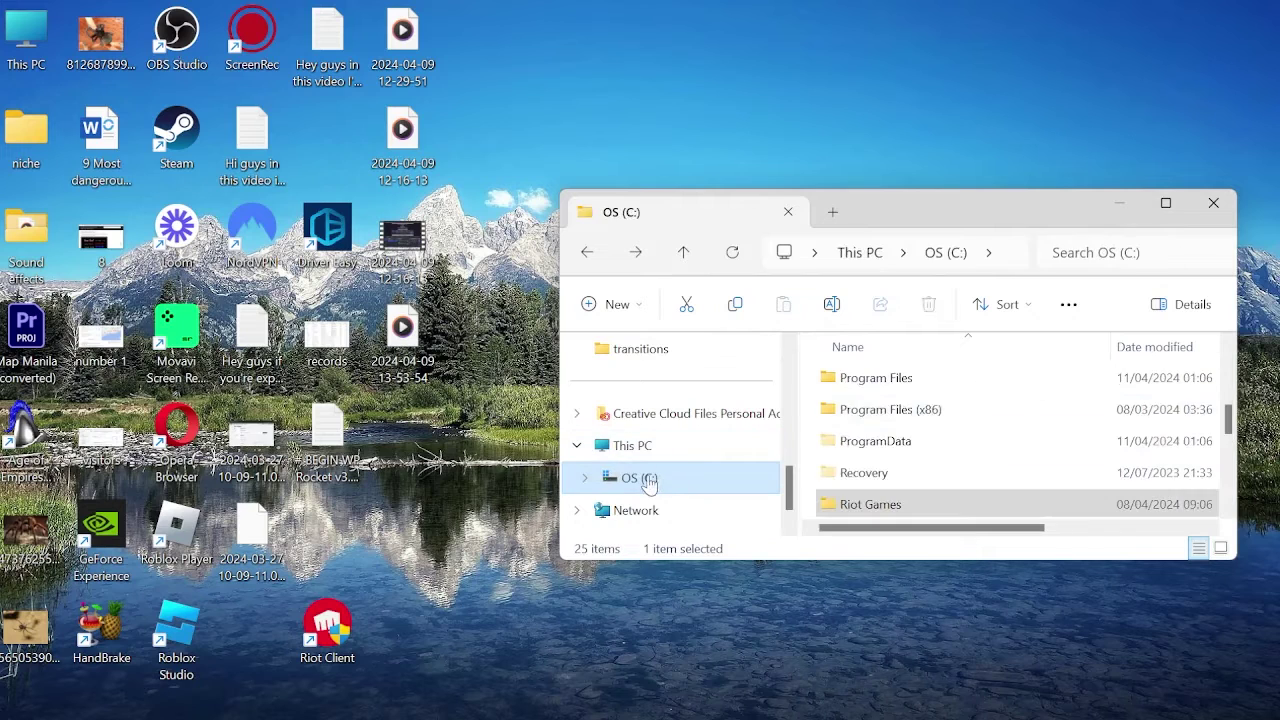
pyautogui.doubleClick(889, 378)
pyautogui.scroll(-1, 898, 482)
pyautogui.scroll(-8, 900, 470)
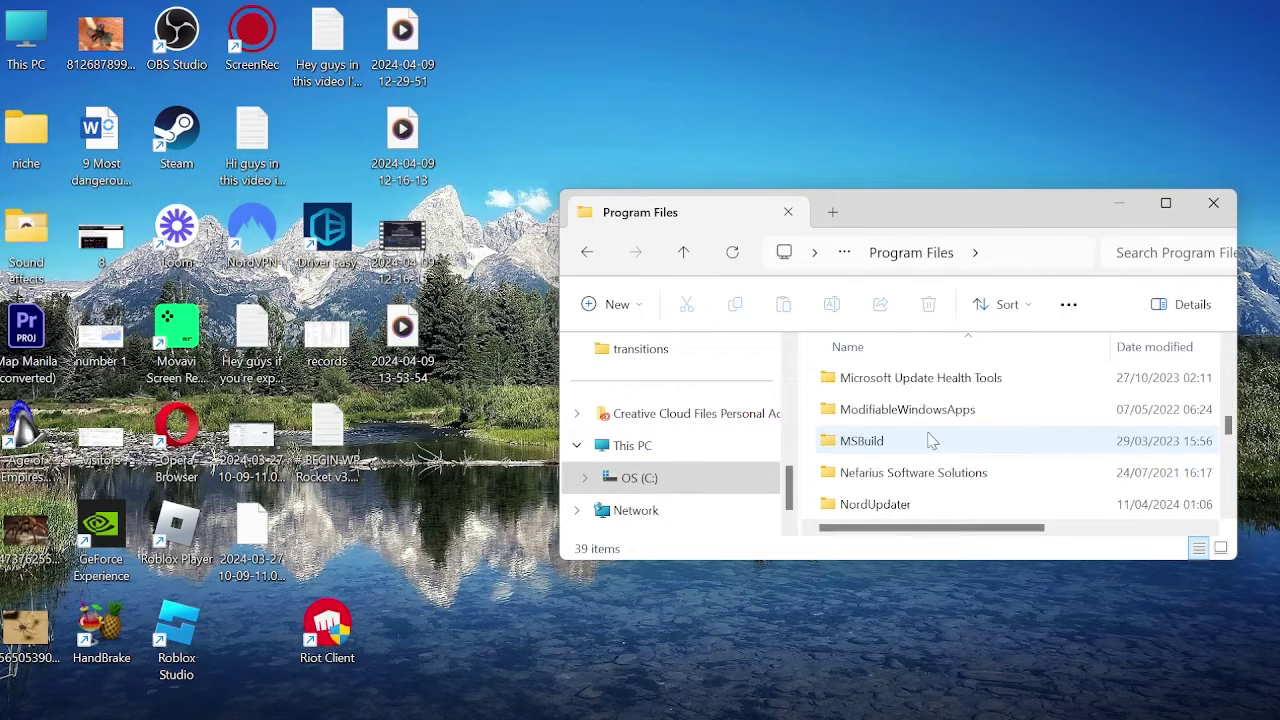
pyautogui.scroll(1, 923, 435)
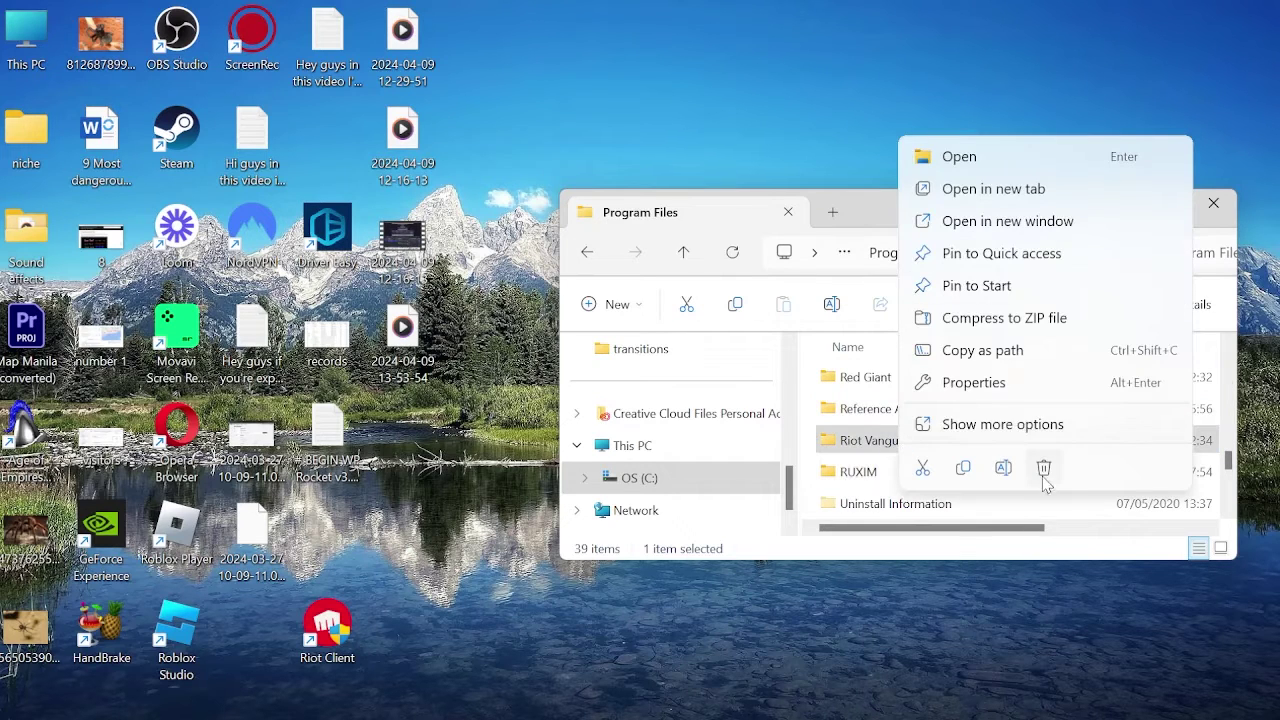
pyautogui.click(1044, 470)
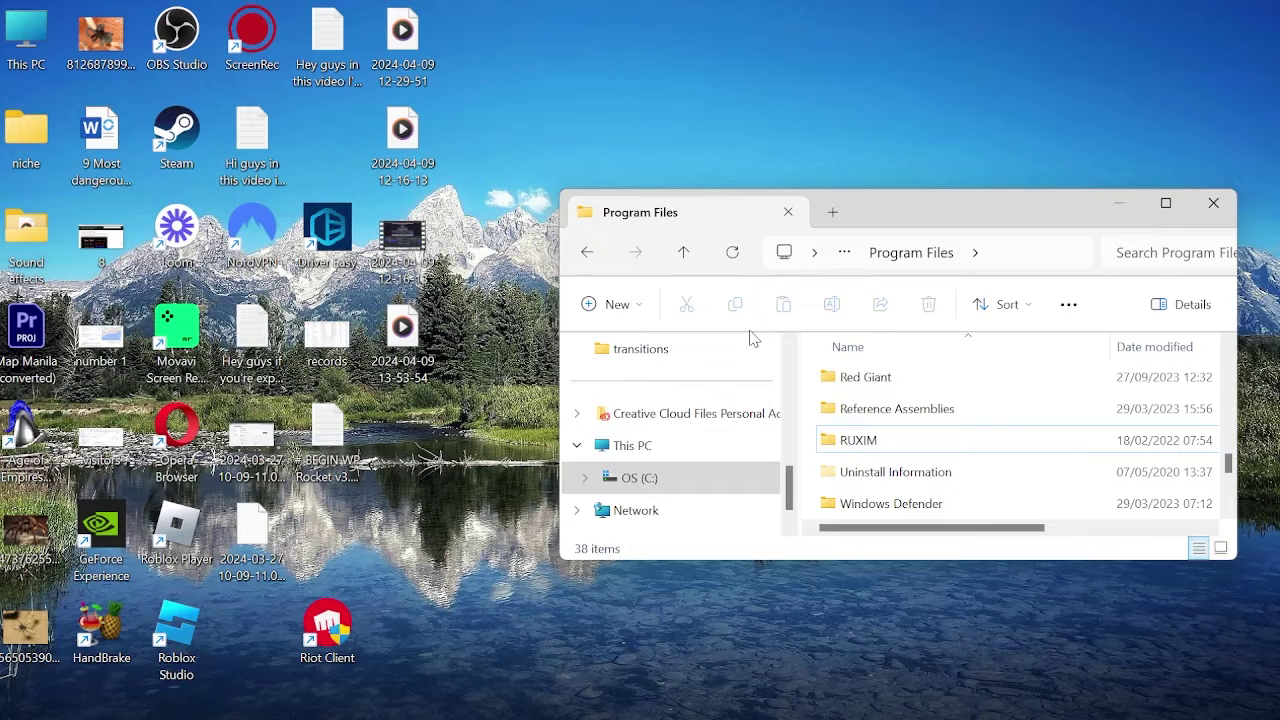
pyautogui.click(1213, 203)
# Switch to the Riot Client and open the update page for VALORANT.
pyautogui.doubleClick(328, 625)
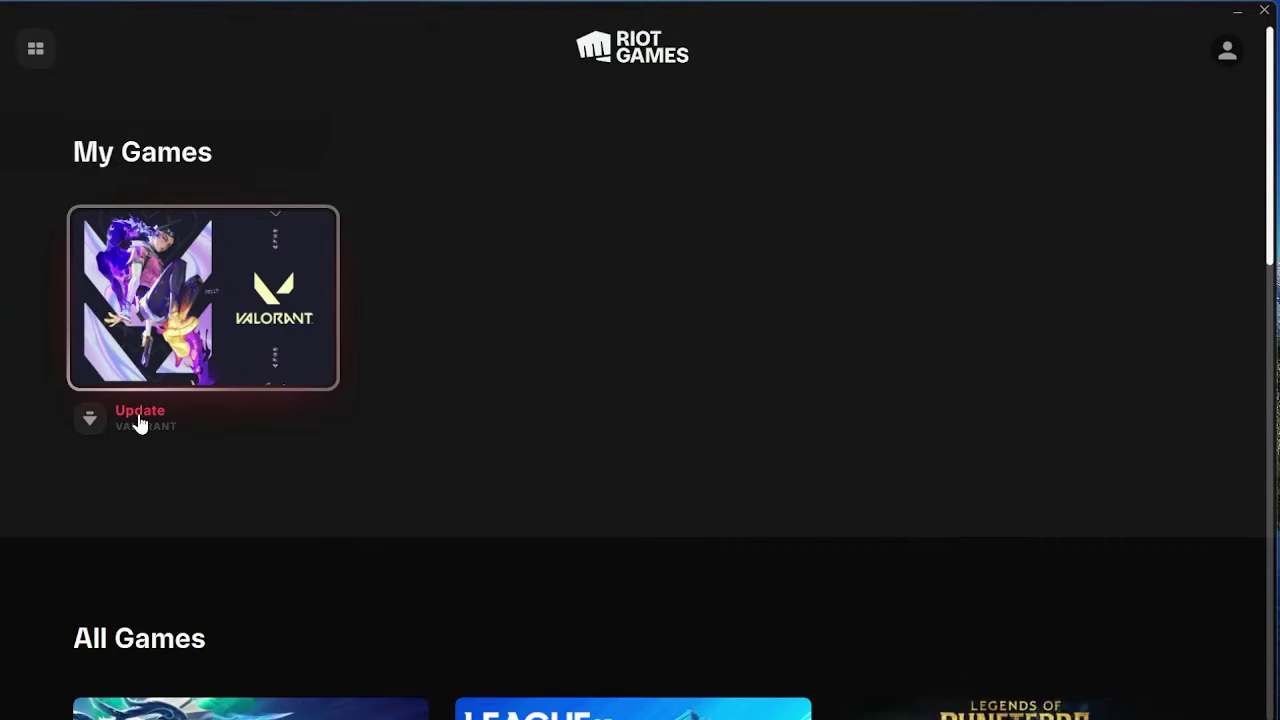
pyautogui.click(133, 420)
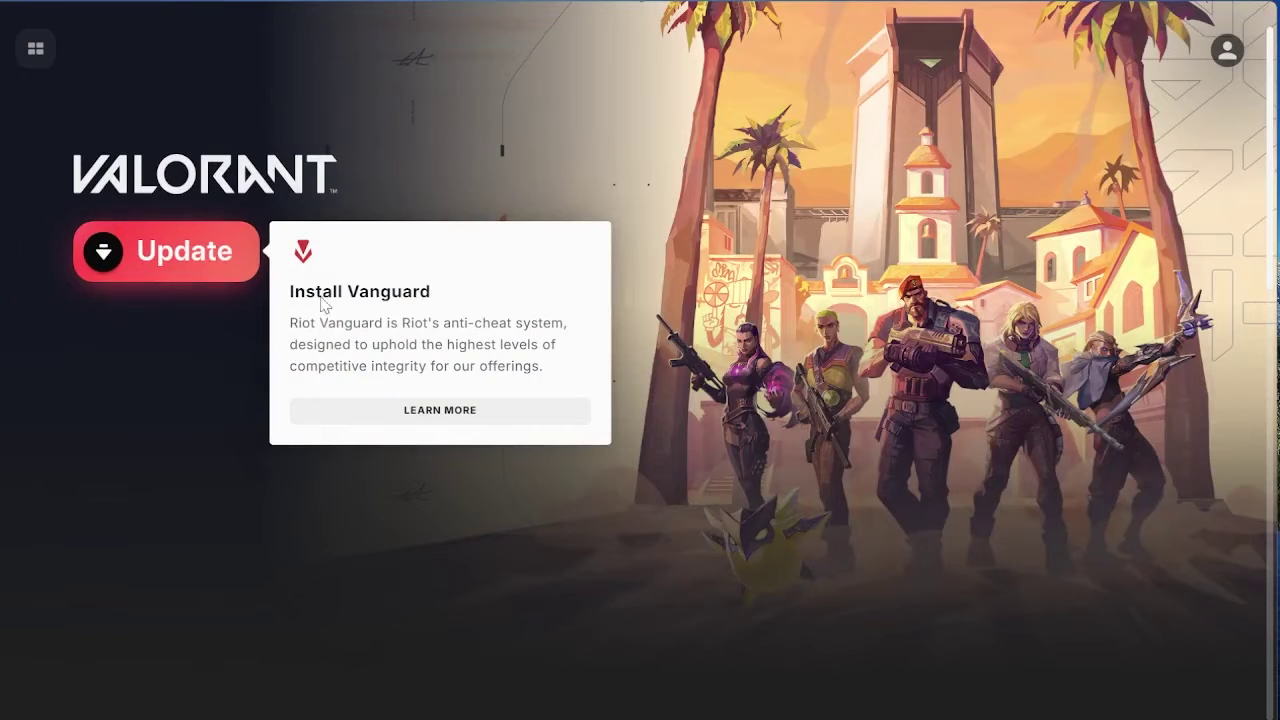